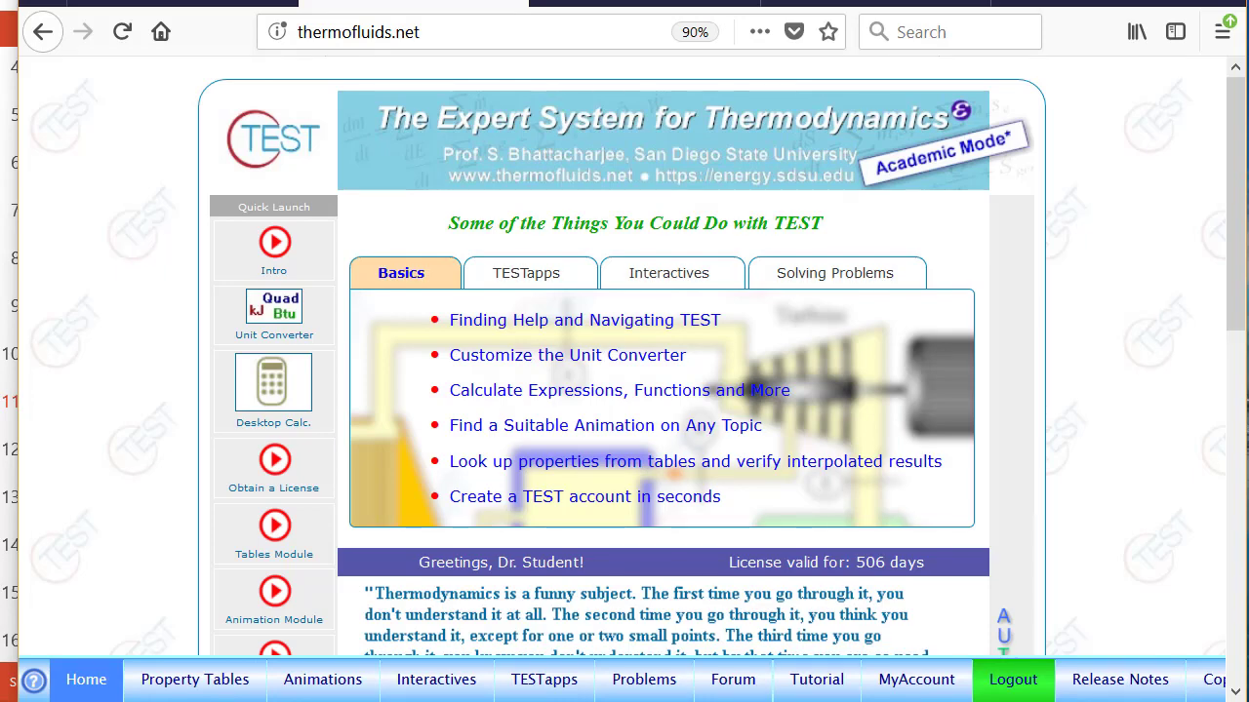
Open the Mixing Process calculators for generic closed unsteady processes from the TESTapps map.
left_click(546, 683)
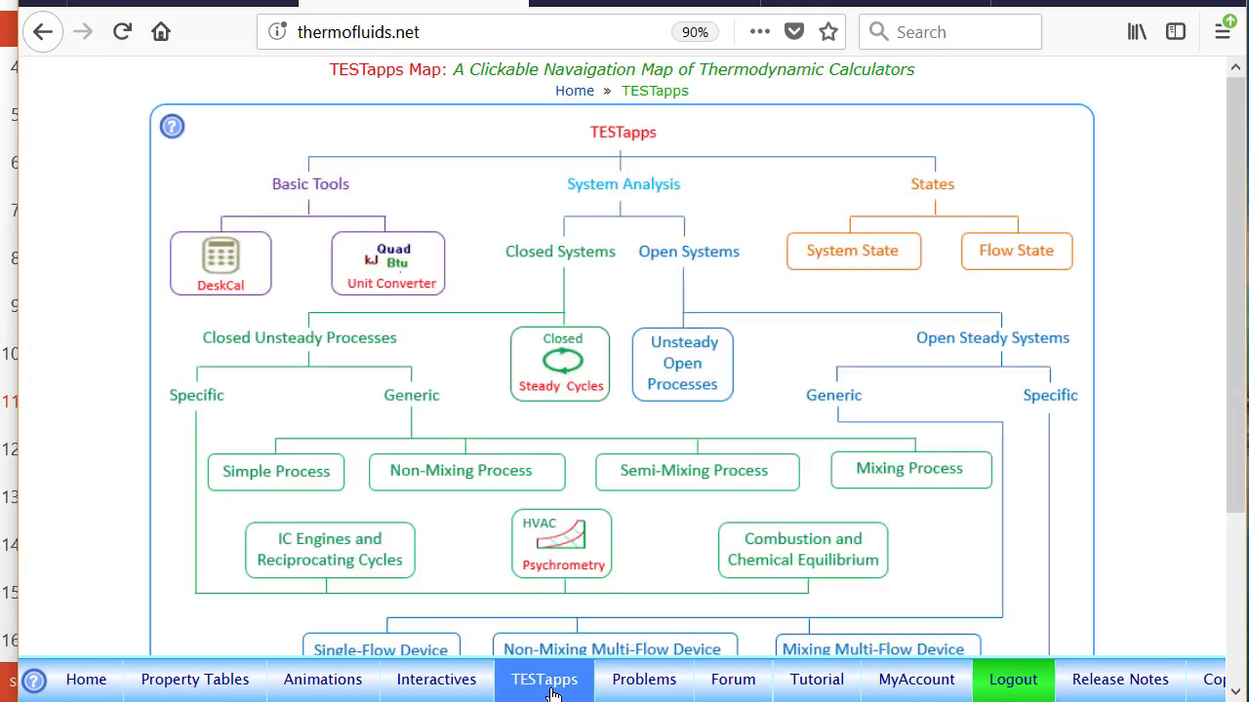
scroll(1239, 376, "down", 3)
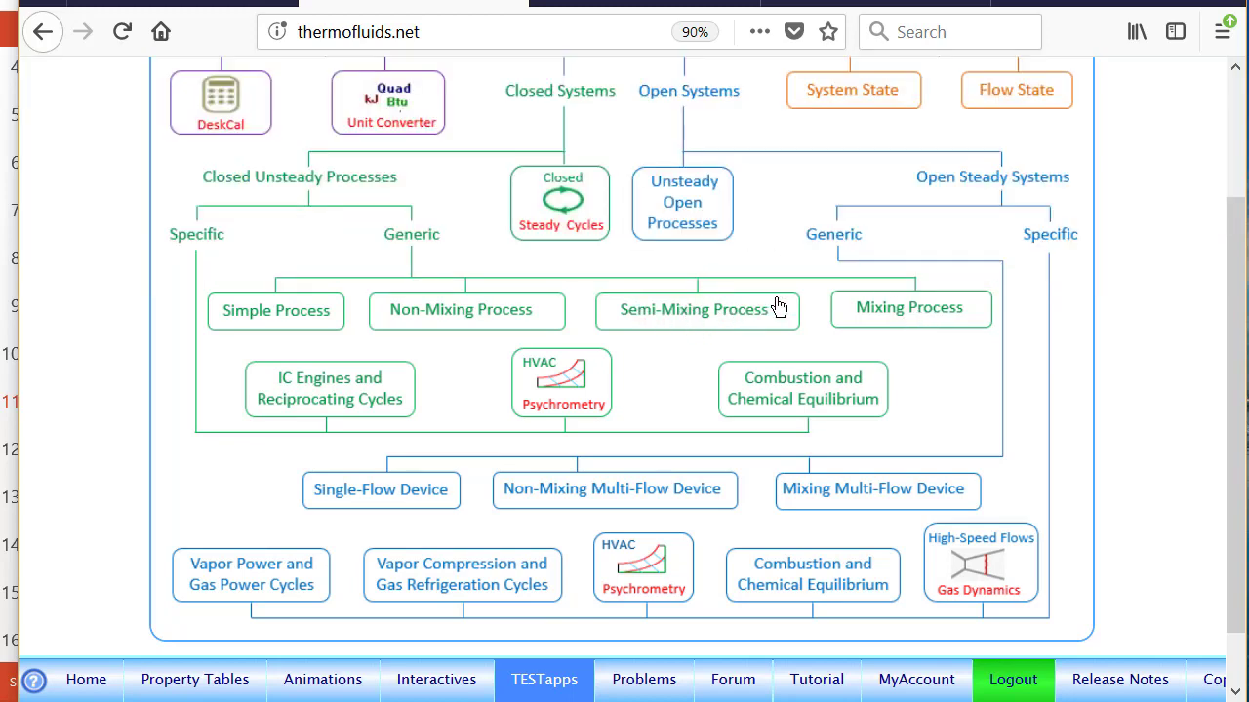
mouse_move(778, 309)
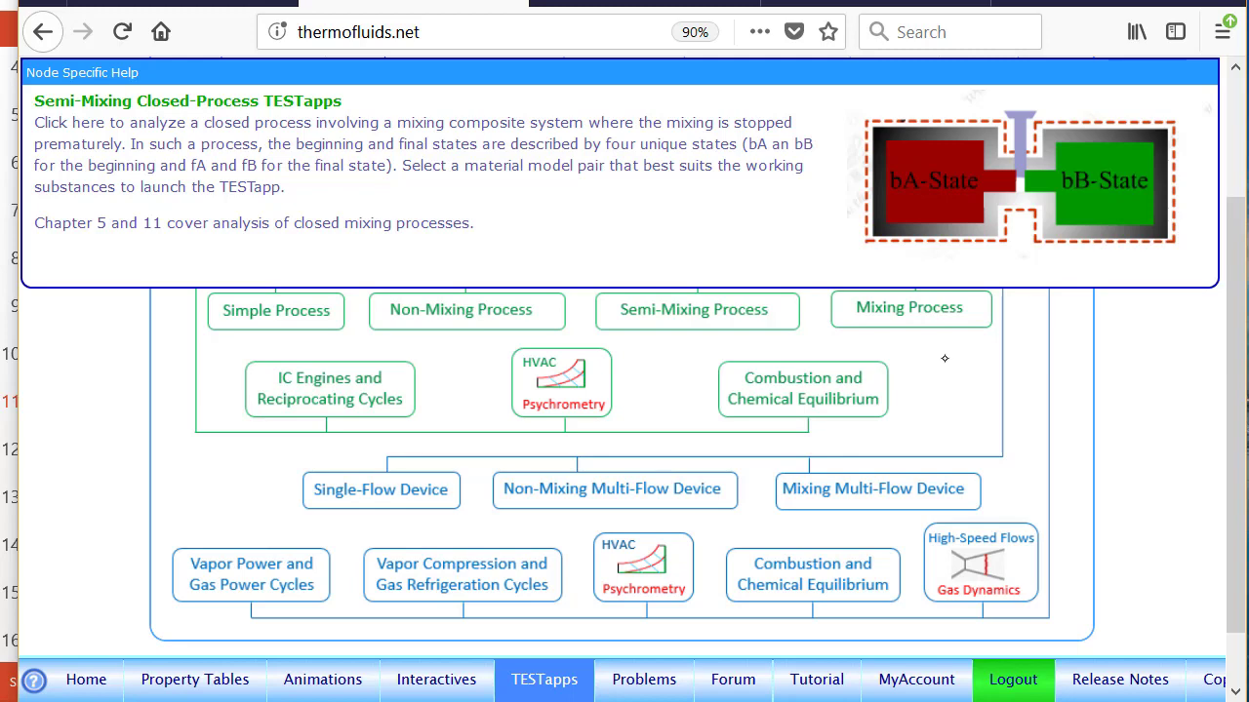
left_click(919, 317)
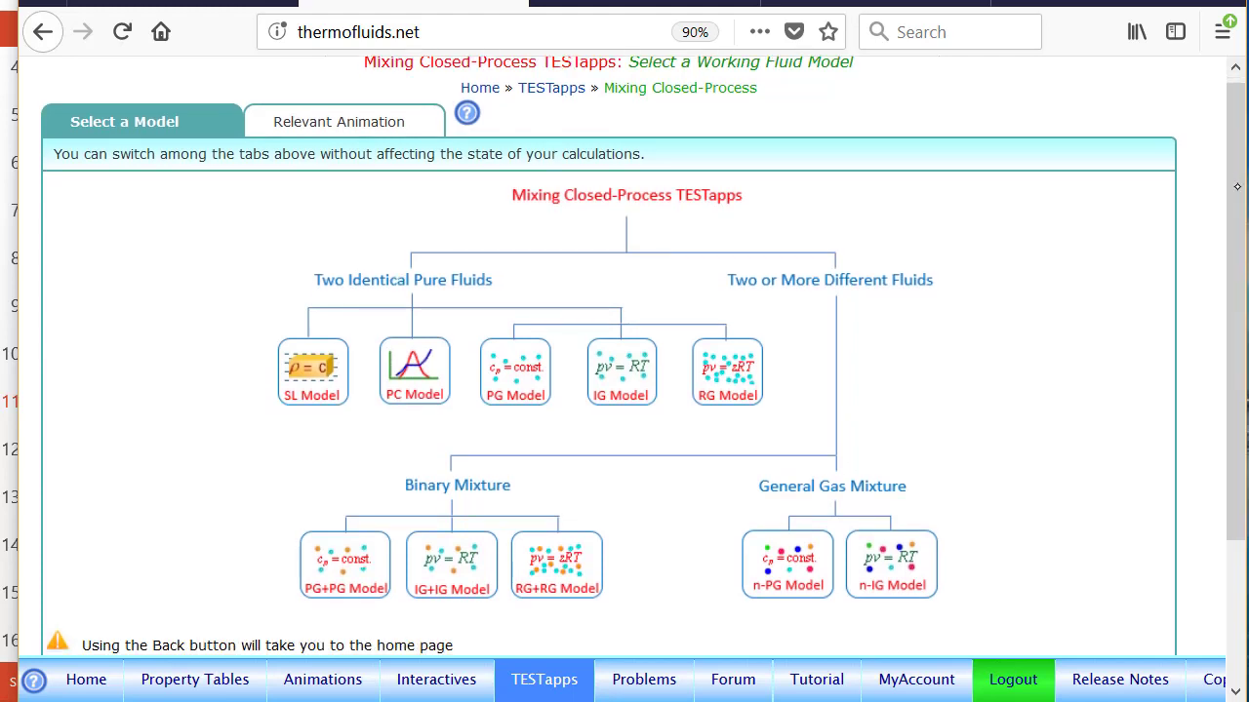
Choose the PG+PG binary mixture model and bring up its PGPG TESTapp calculator.
scroll(1241, 174, "down", 1)
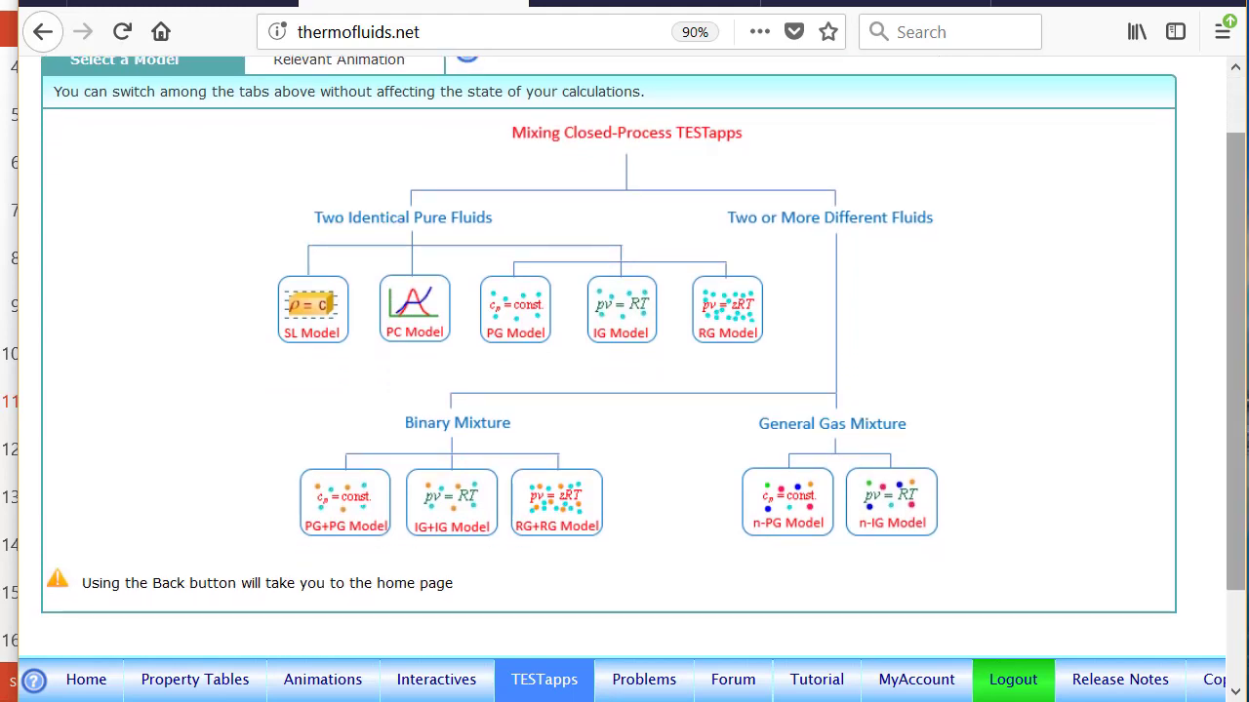
left_click(347, 504)
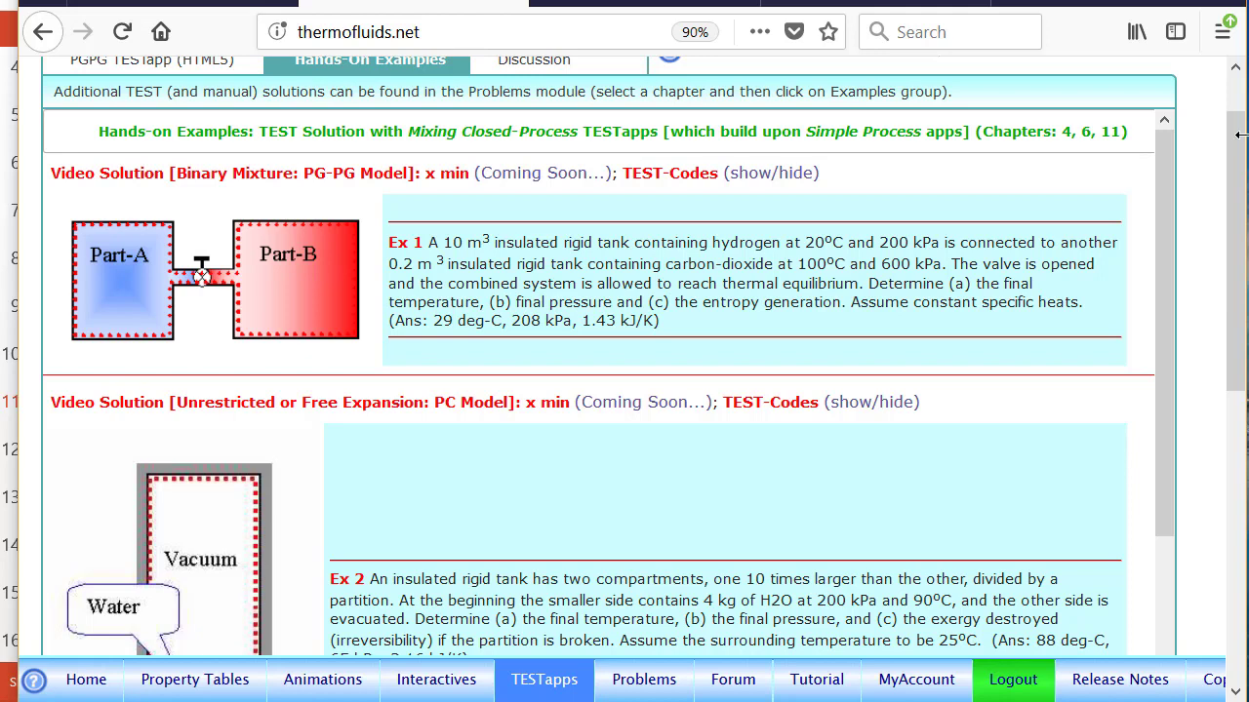
scroll(624, 356, "up", 1)
left_click(156, 132)
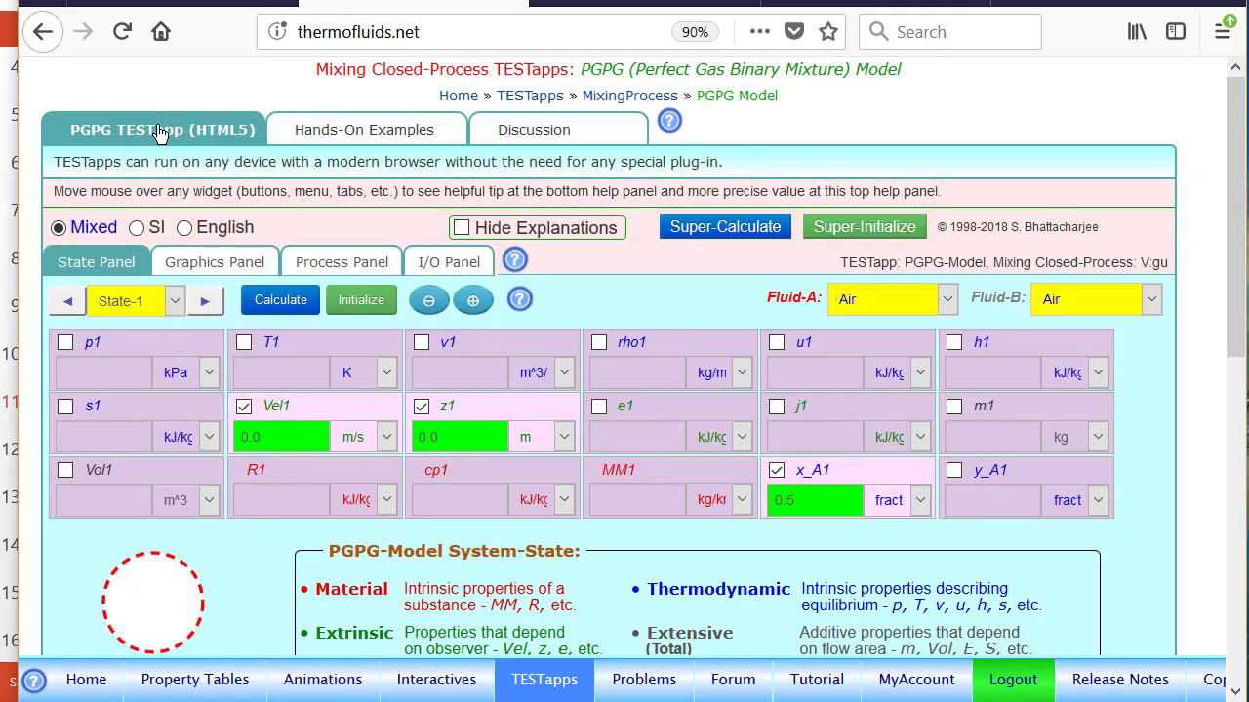
Set Fluid-A to H2 and Fluid-B to CO2.
left_click(920, 301)
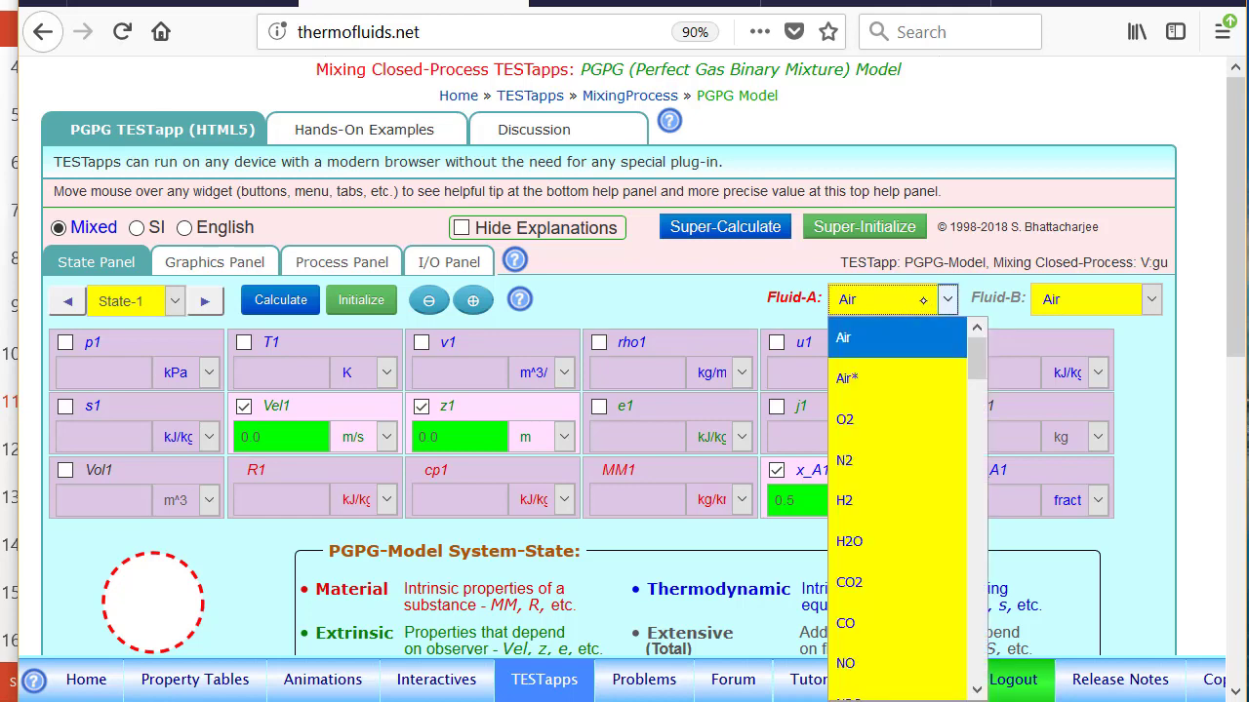
left_click(890, 501)
left_click(1149, 301)
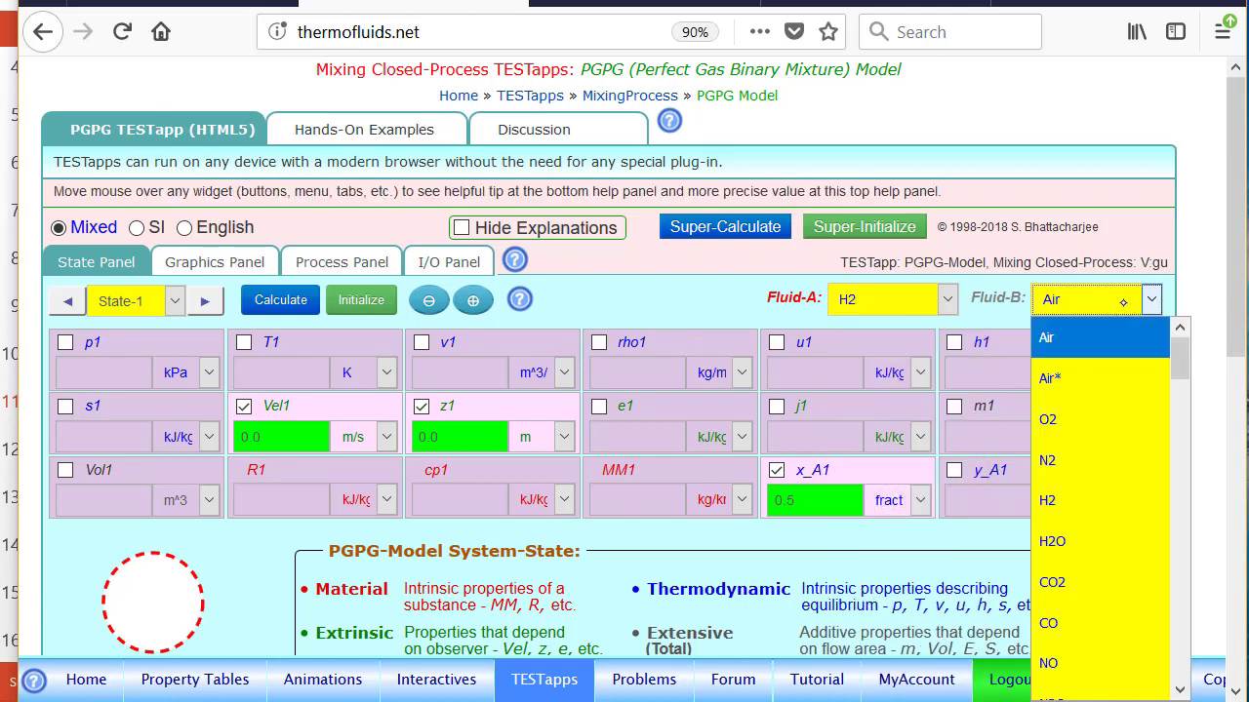
left_click(1084, 583)
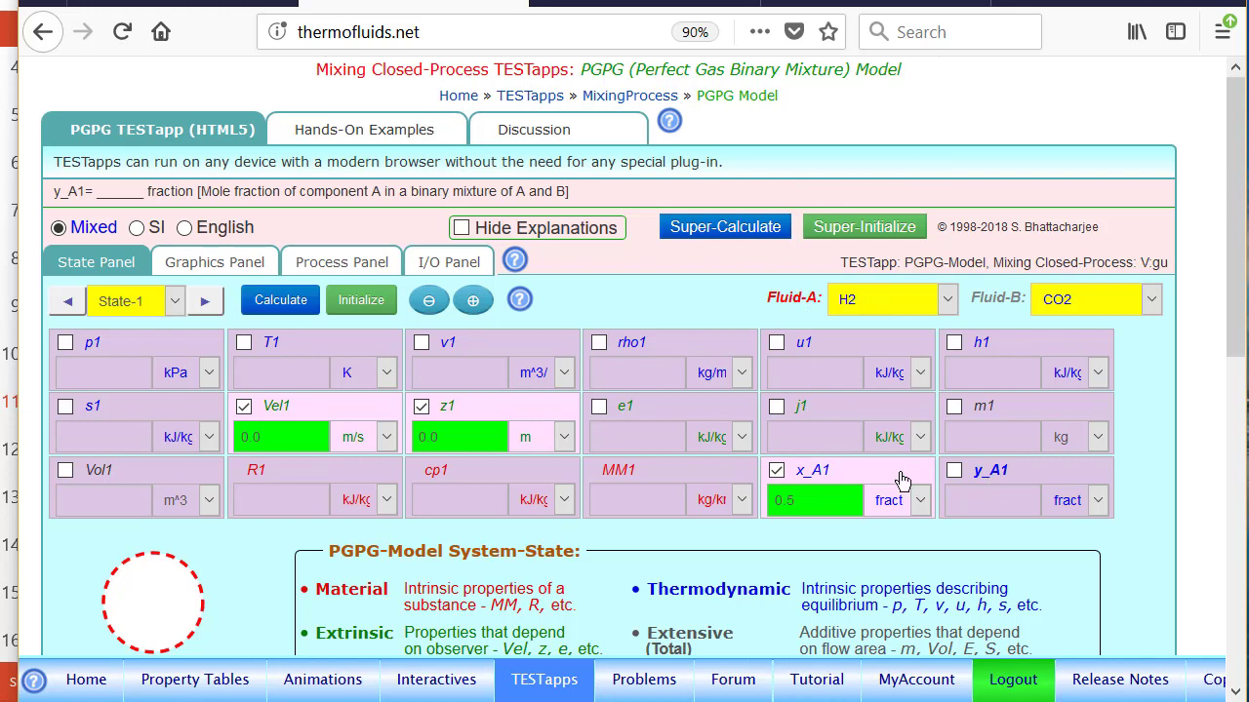
Set the mass fraction x_A1 of State-1 to 1.
left_click(852, 478)
left_click(854, 478)
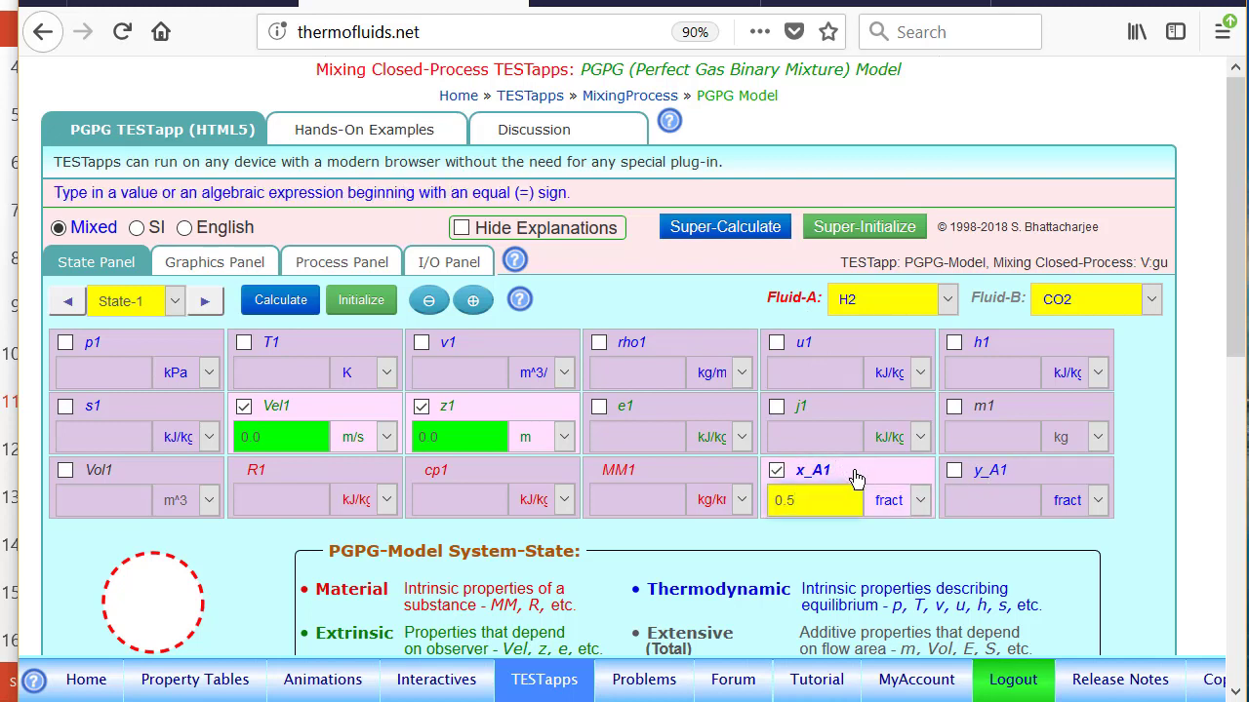
key("BackSpace")
key("BackSpace")
key("BackSpace")
type("1")
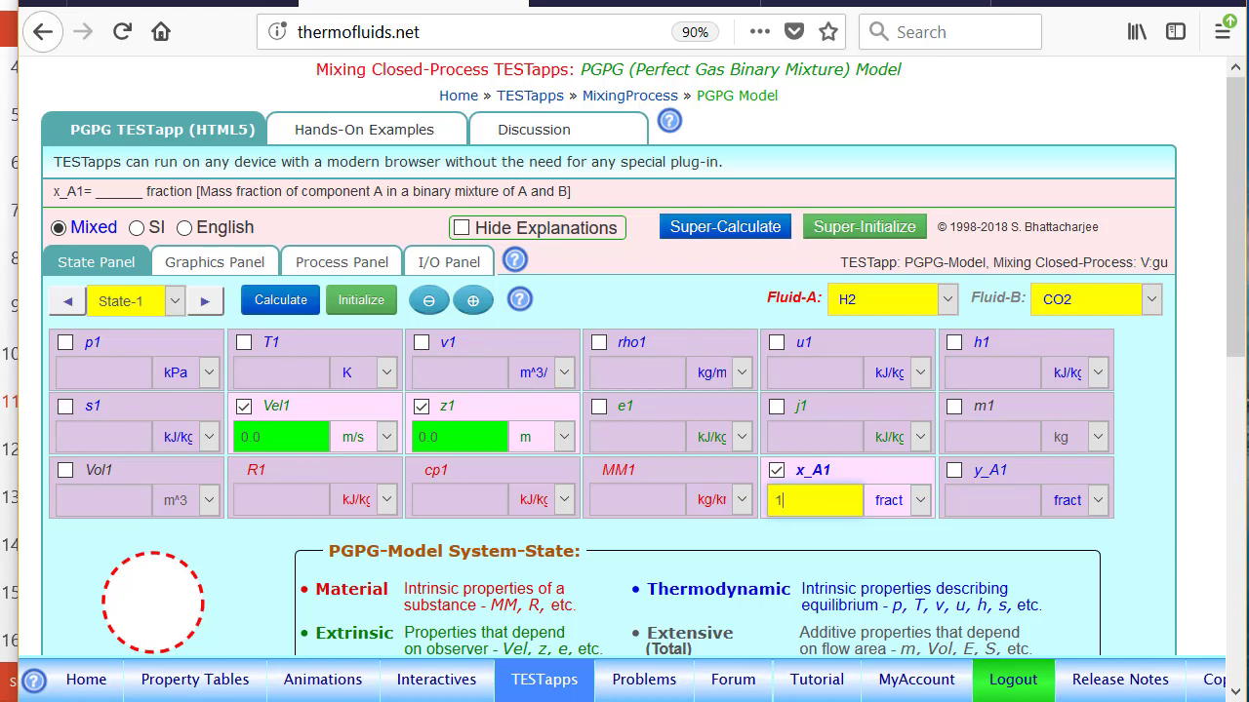
Set State-1 to p1 = 200 kPa, T1 = 20 deg-C and Vol1 = 10 m^3, and calculate the state.
left_click(122, 347)
type("0200")
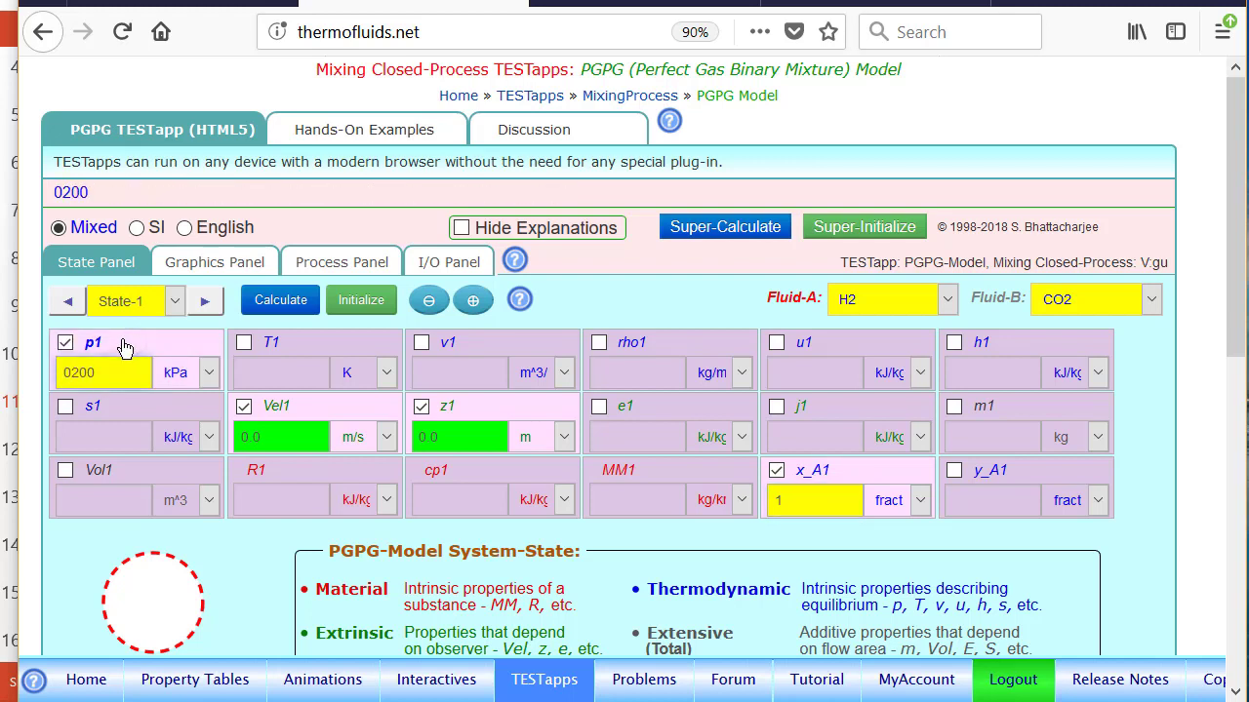
left_click(297, 353)
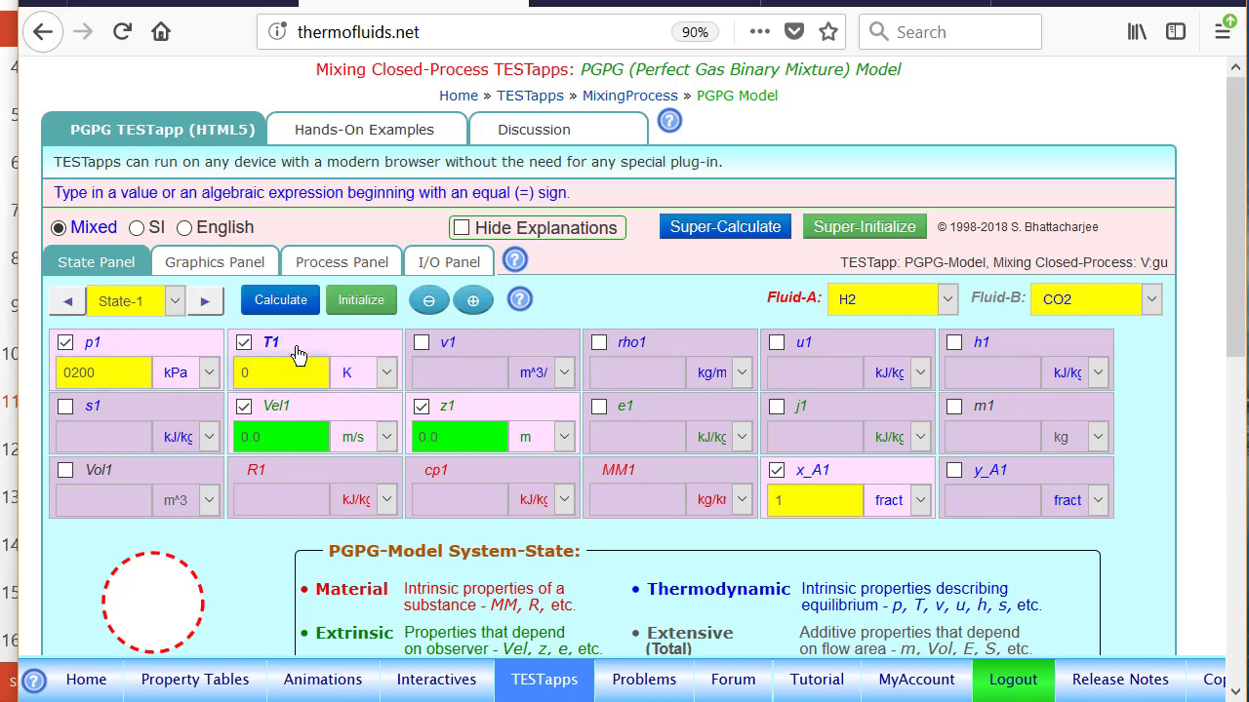
type("20")
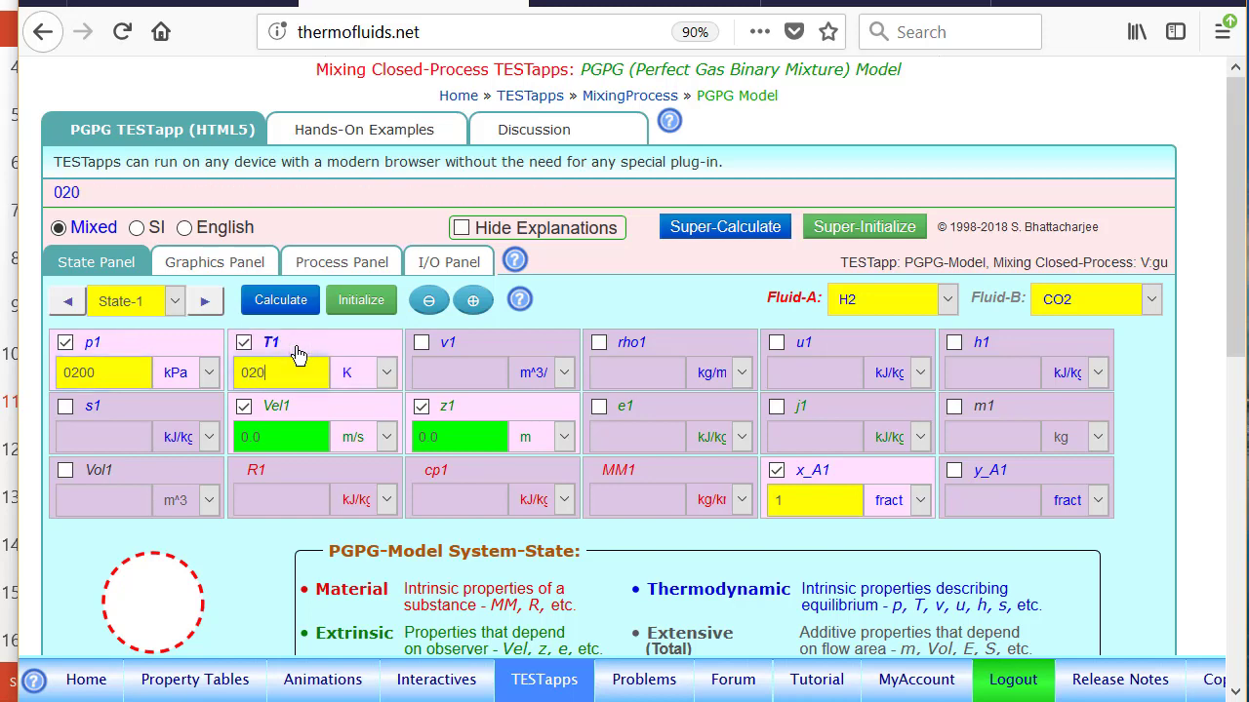
left_click(366, 372)
left_click(357, 446)
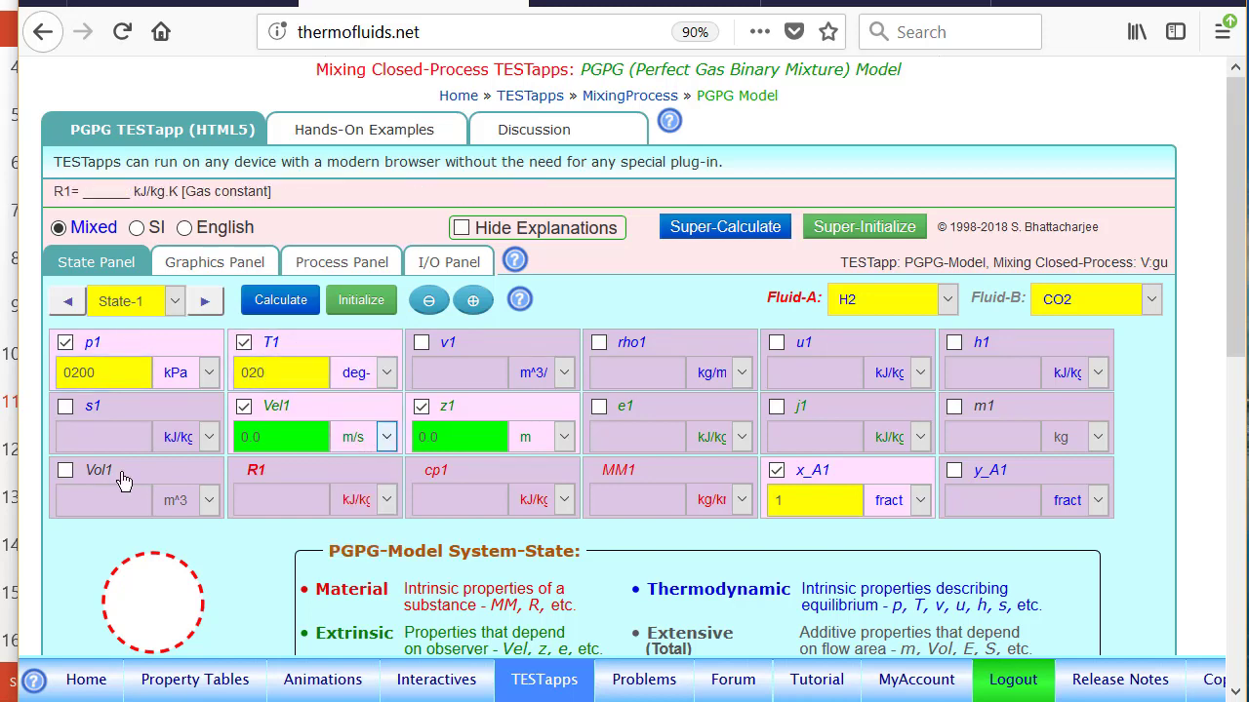
left_click(122, 475)
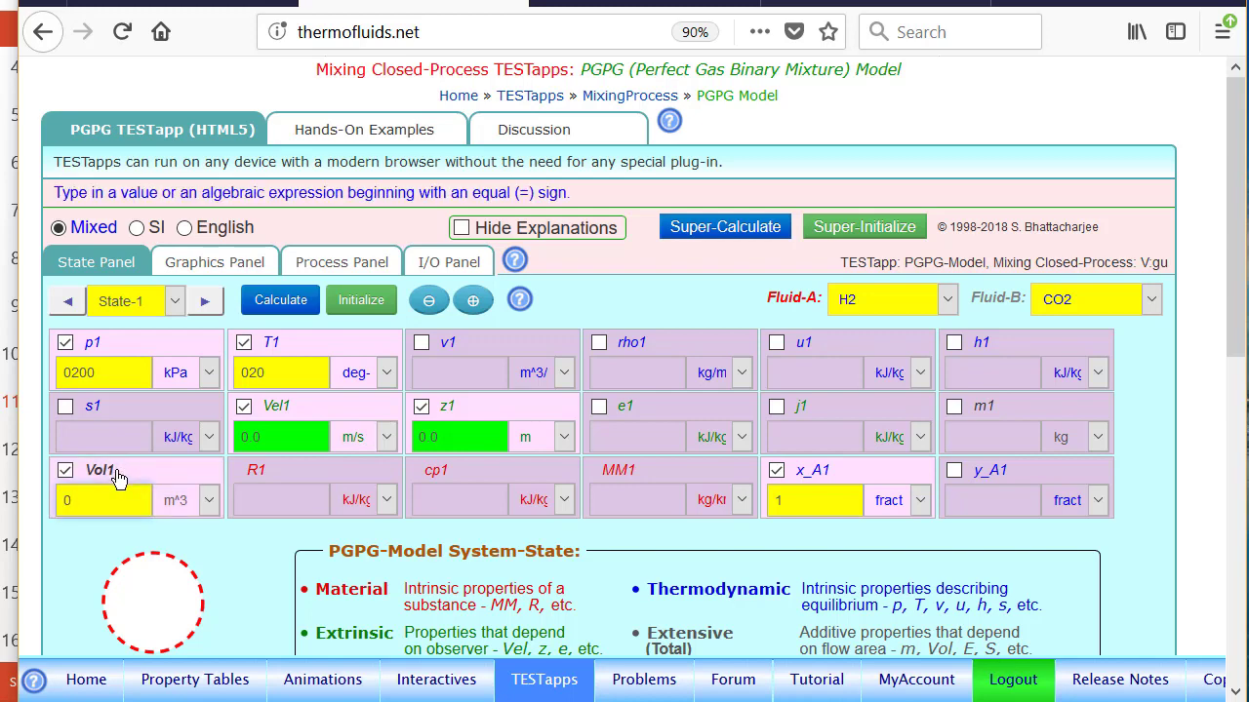
type("10")
left_click(255, 310)
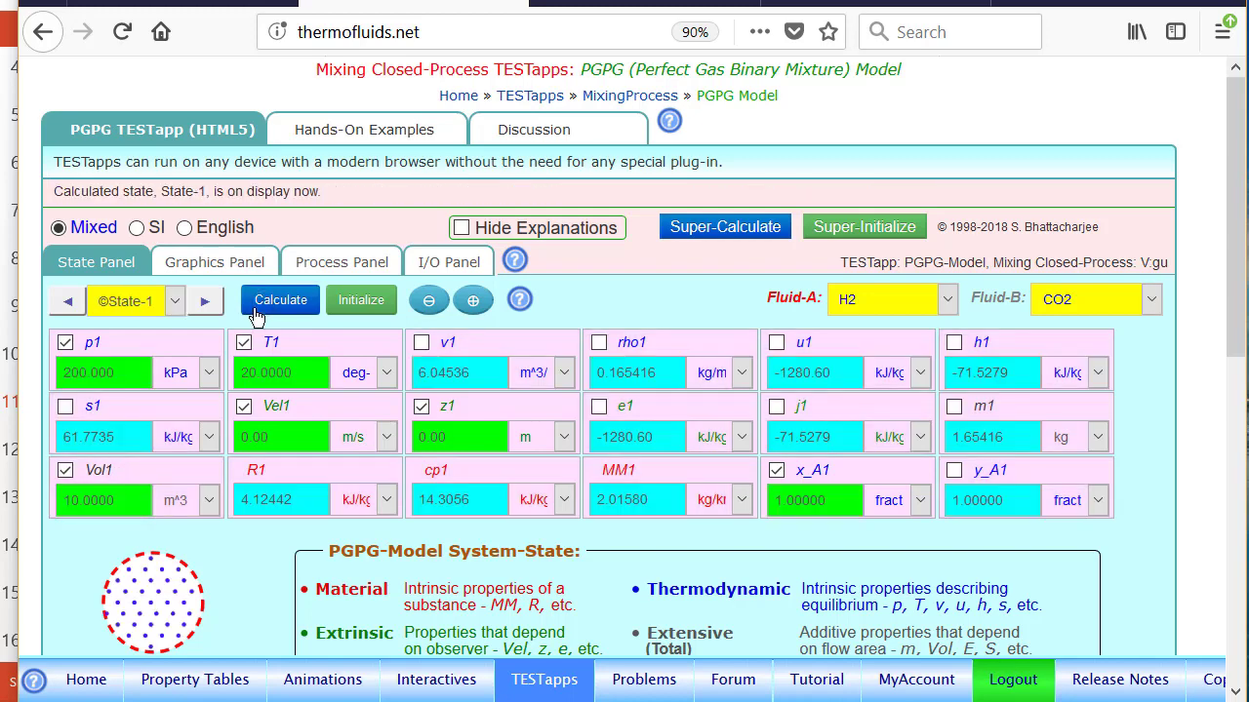
Switch to State-2 and set its mass fraction x_A2 to 0.
left_click(201, 310)
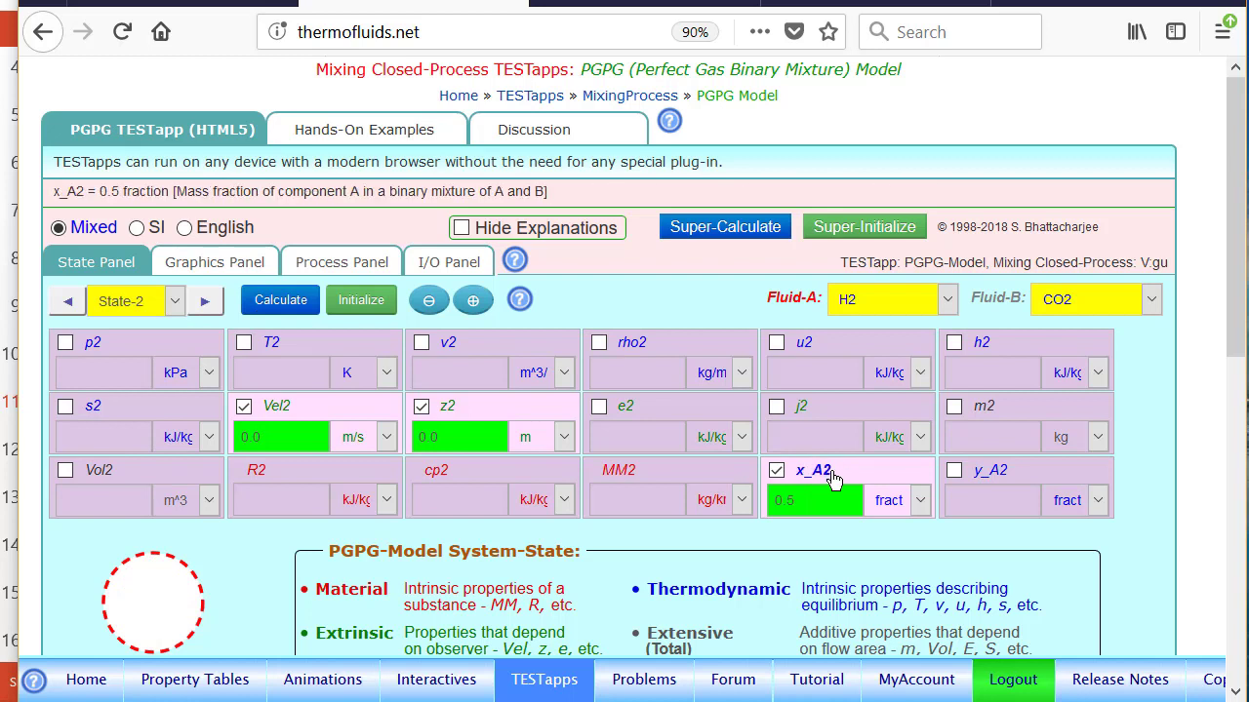
left_click(828, 474)
left_click(831, 474)
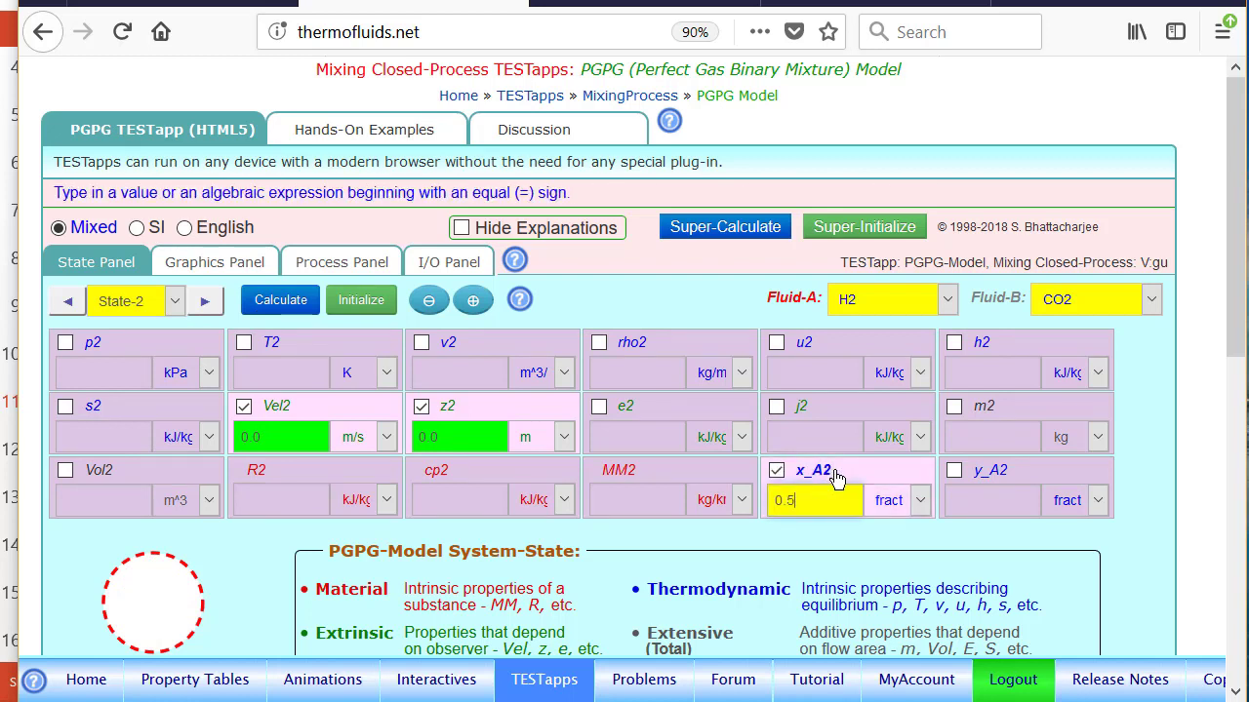
key("BackSpace")
key("BackSpace")
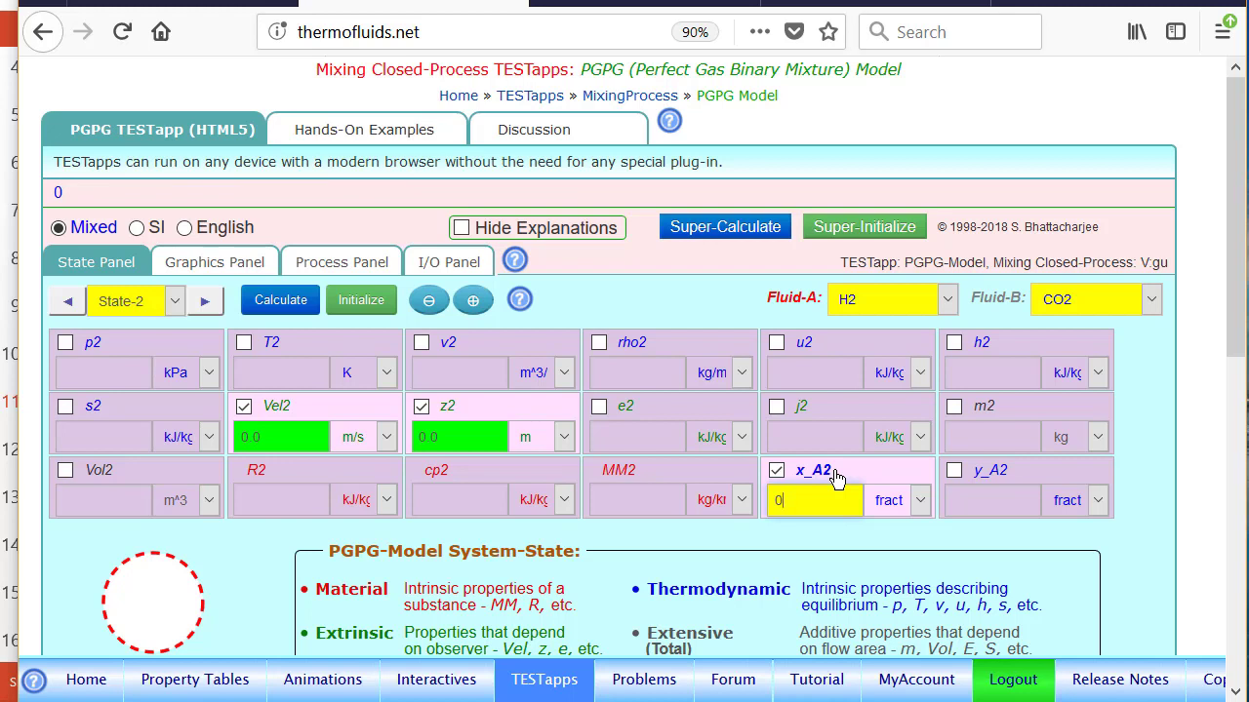
Set State-2 to p2 = 600 kPa, T2 = 100 deg-C and Vol2 = 3 m^3, and calculate the state.
left_click(122, 351)
type("600")
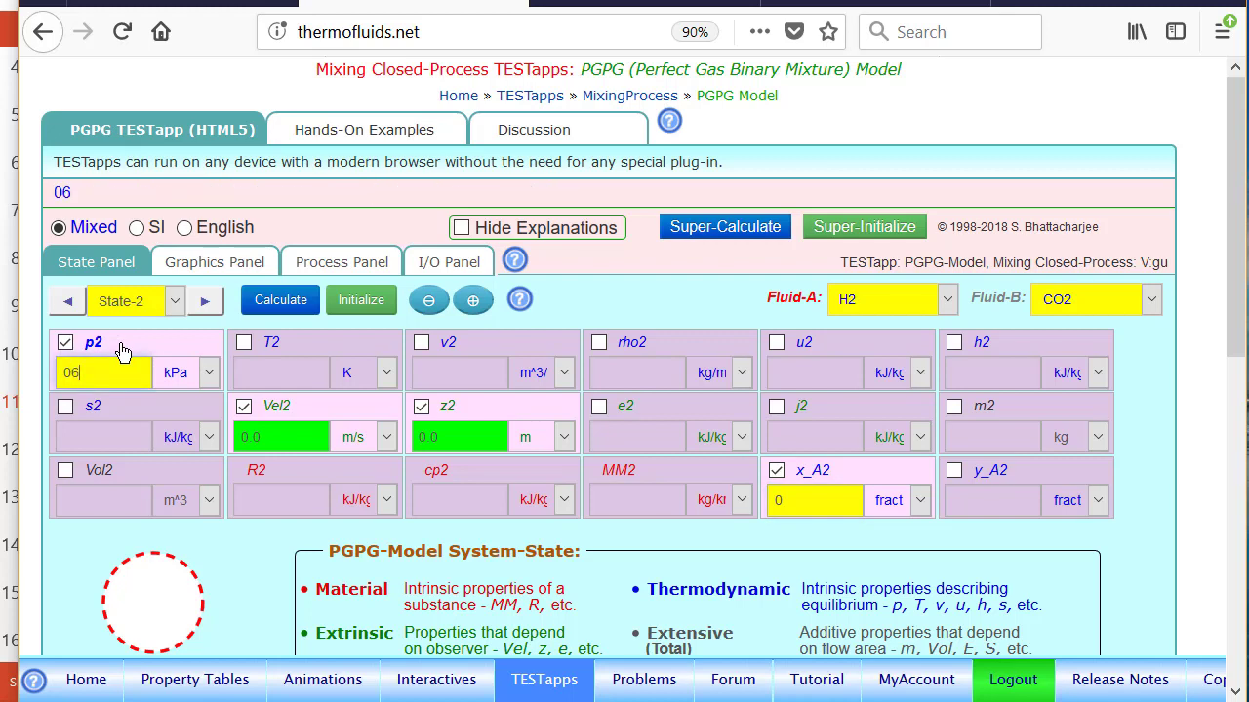
left_click(312, 351)
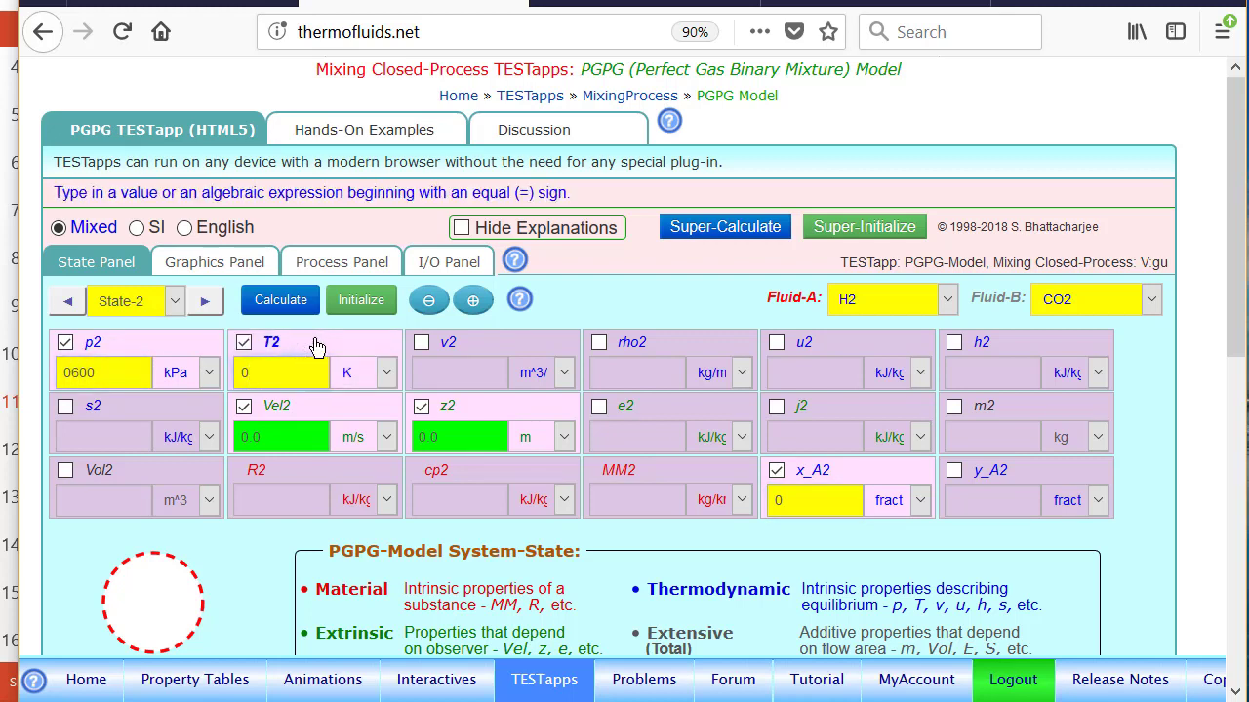
type("100")
left_click(362, 374)
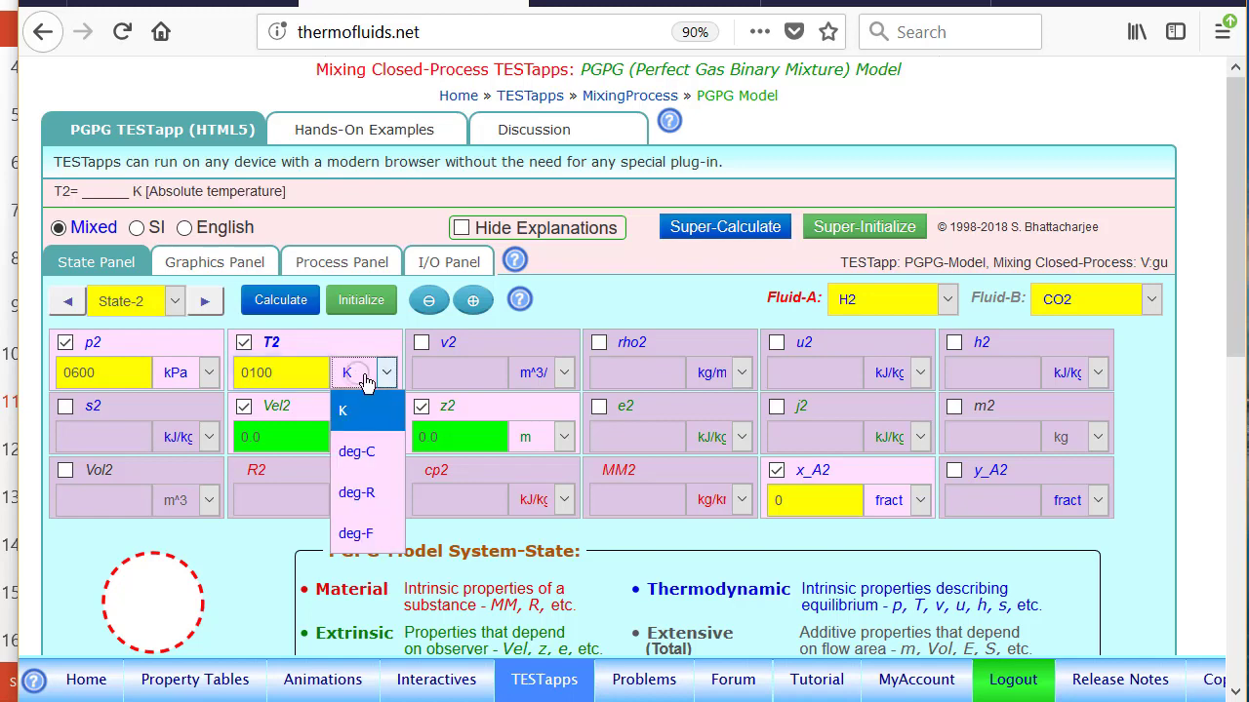
left_click(357, 445)
left_click(117, 475)
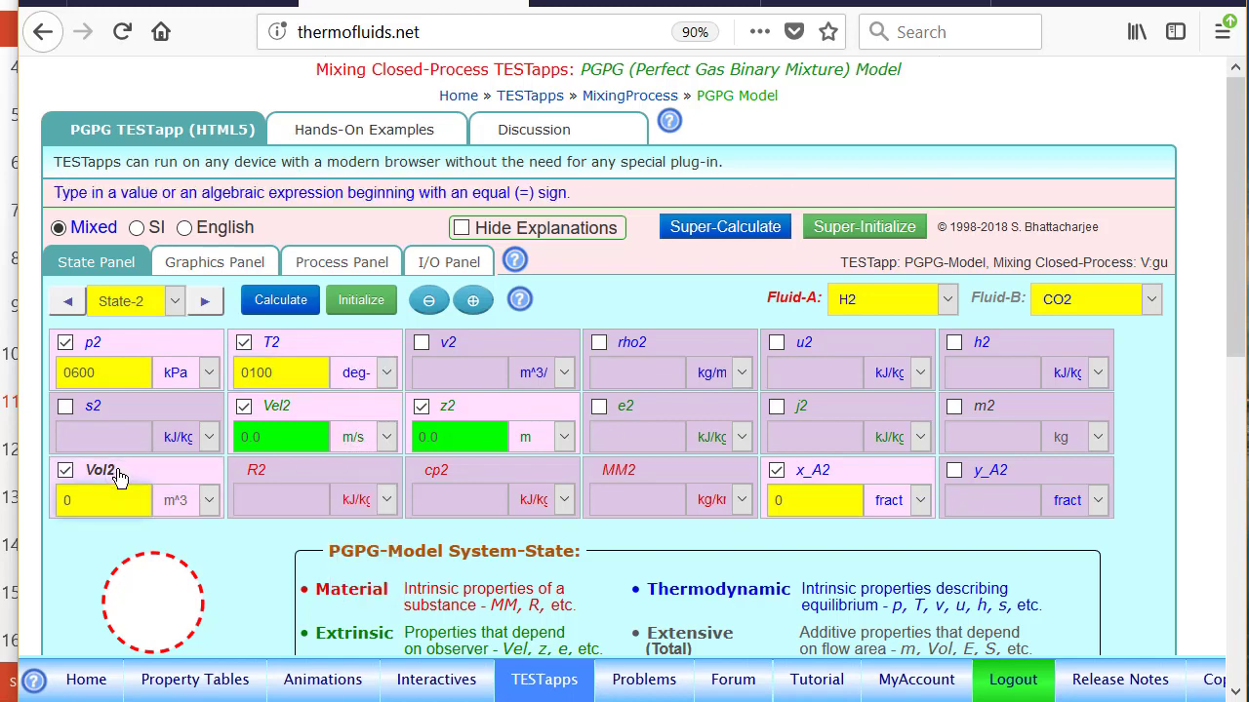
type("3")
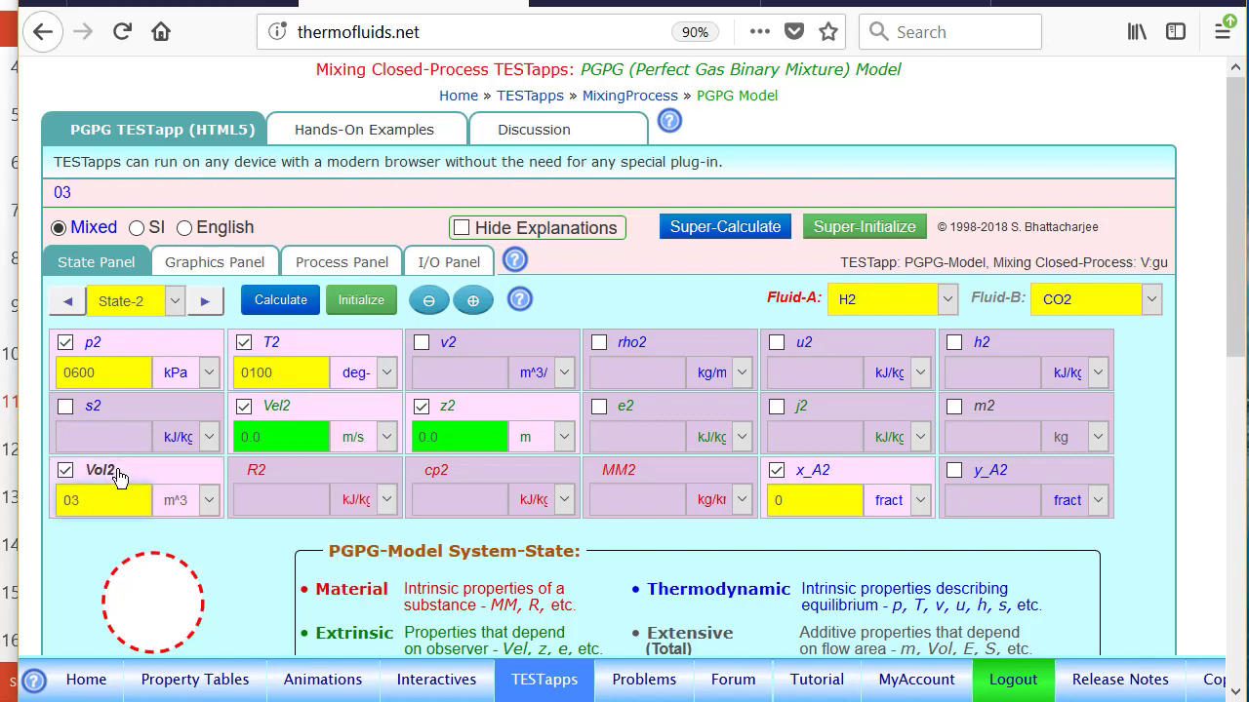
left_click(278, 303)
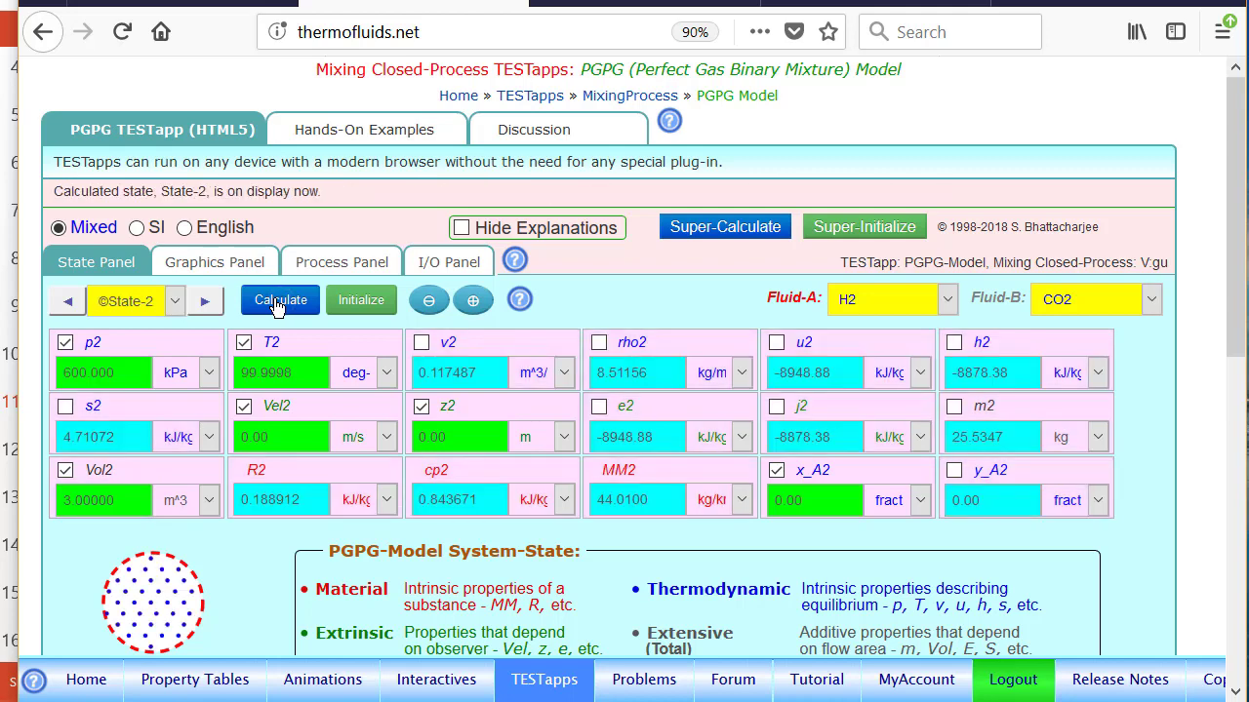
Switch to State-3 and set its mass fraction x_A3 to the expression =m1/(m1+m2).
left_click(204, 301)
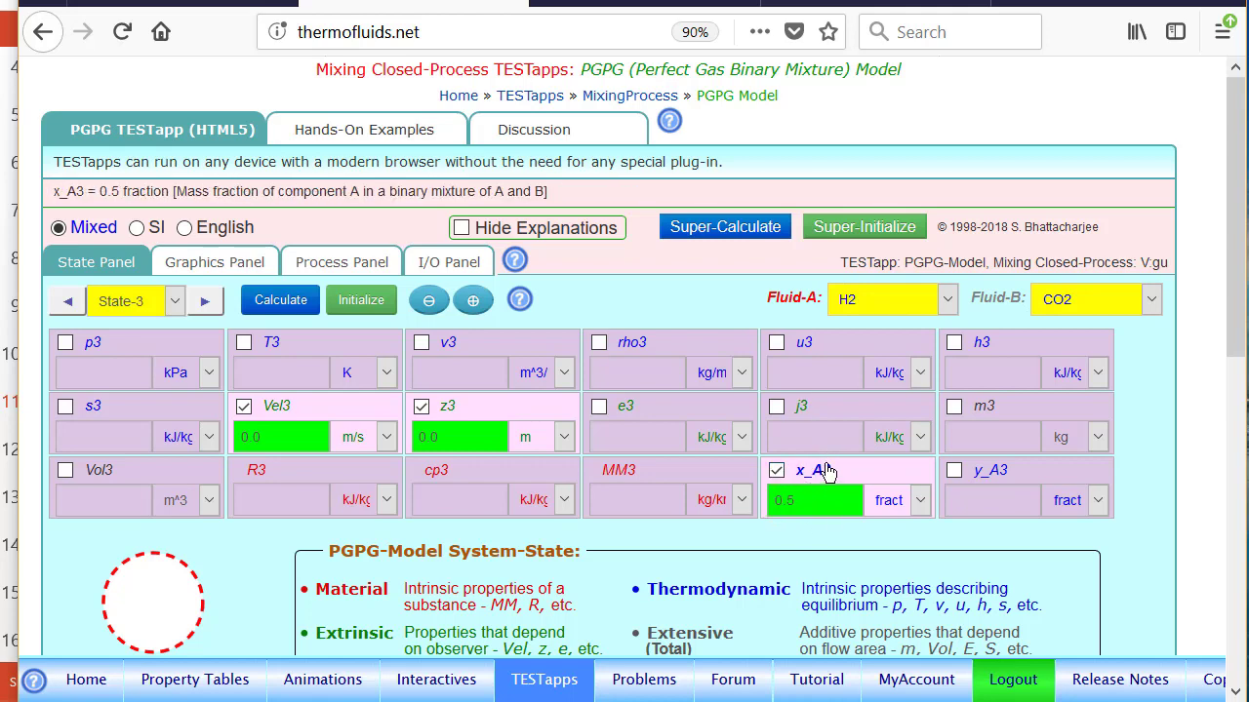
left_click(825, 474)
left_click(824, 473)
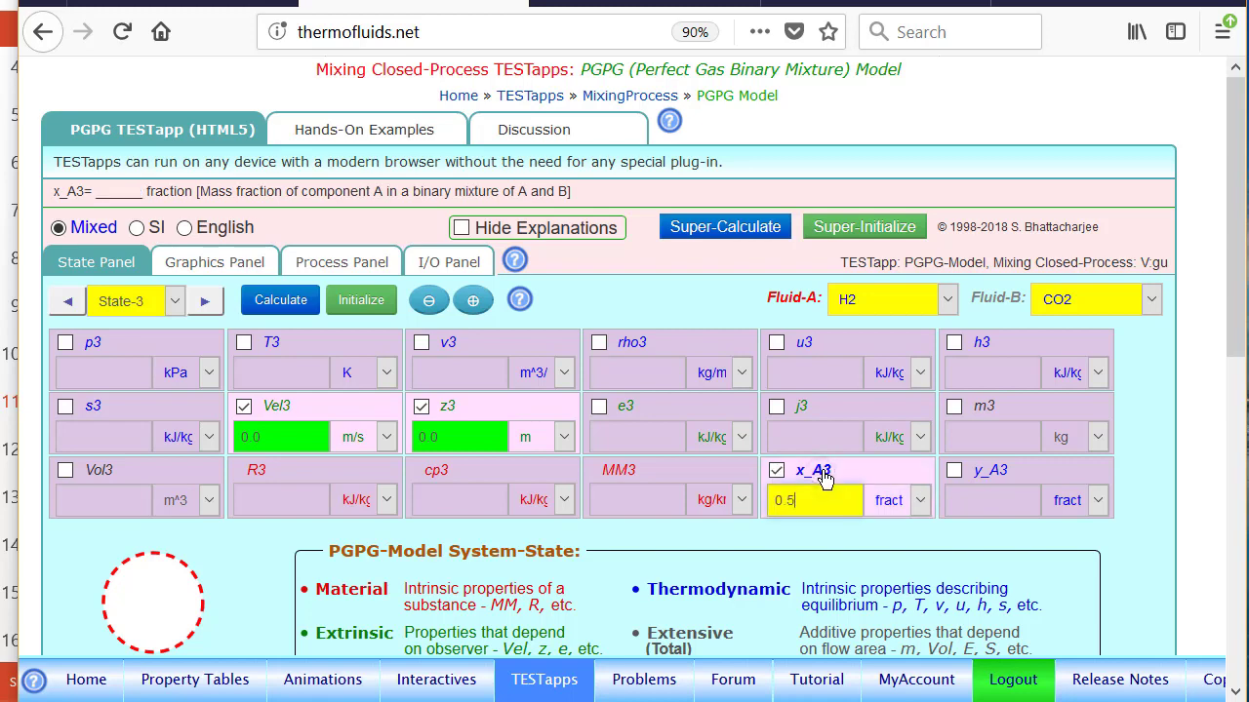
key("BackSpace")
key("BackSpace")
key("BackSpace")
type("=")
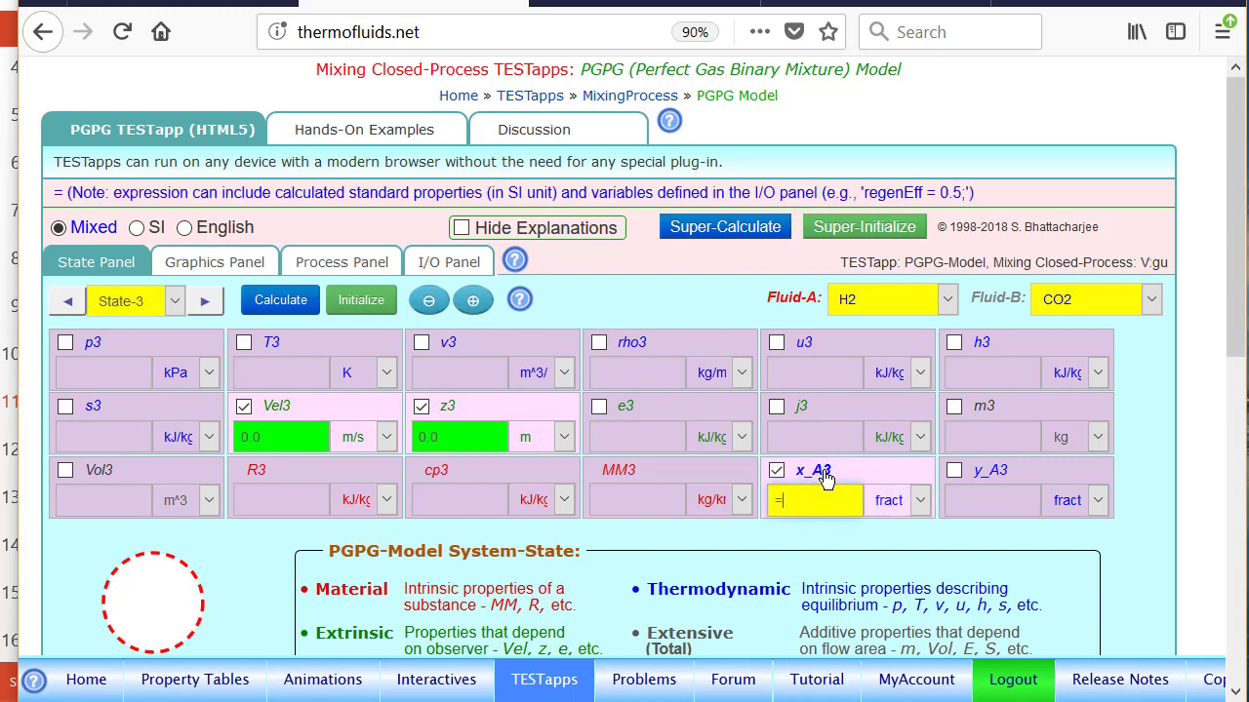
type("m")
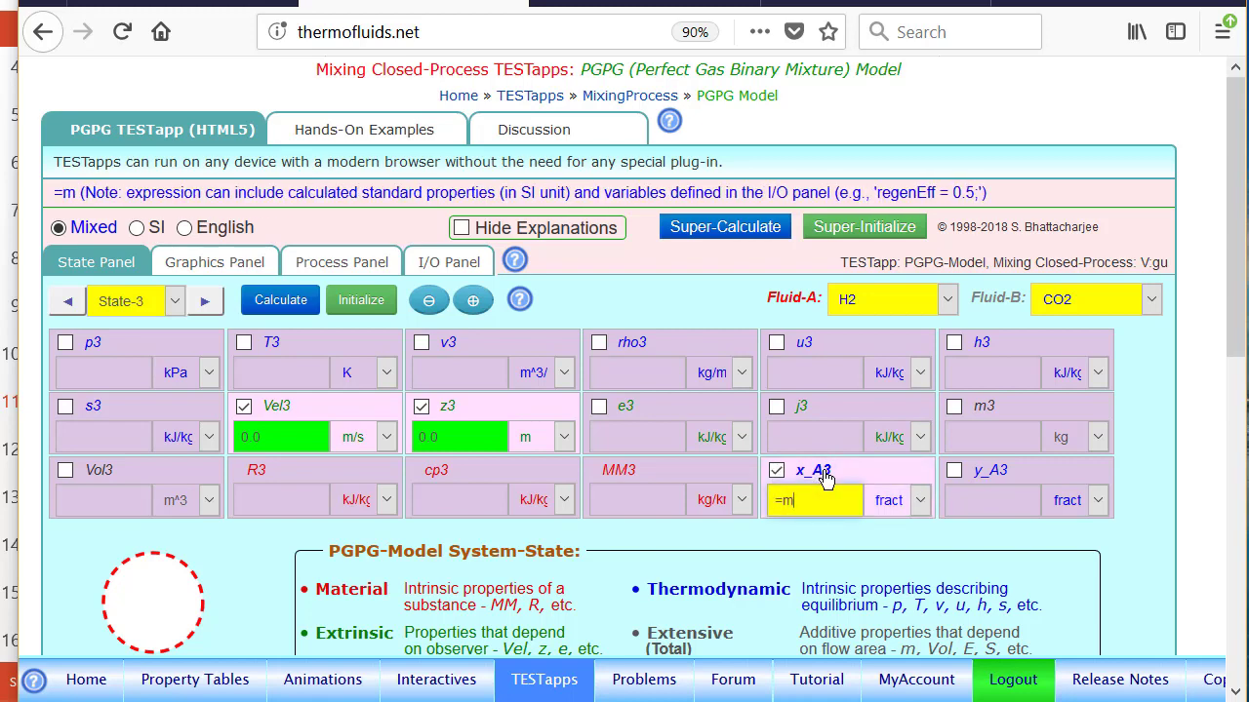
type("1")
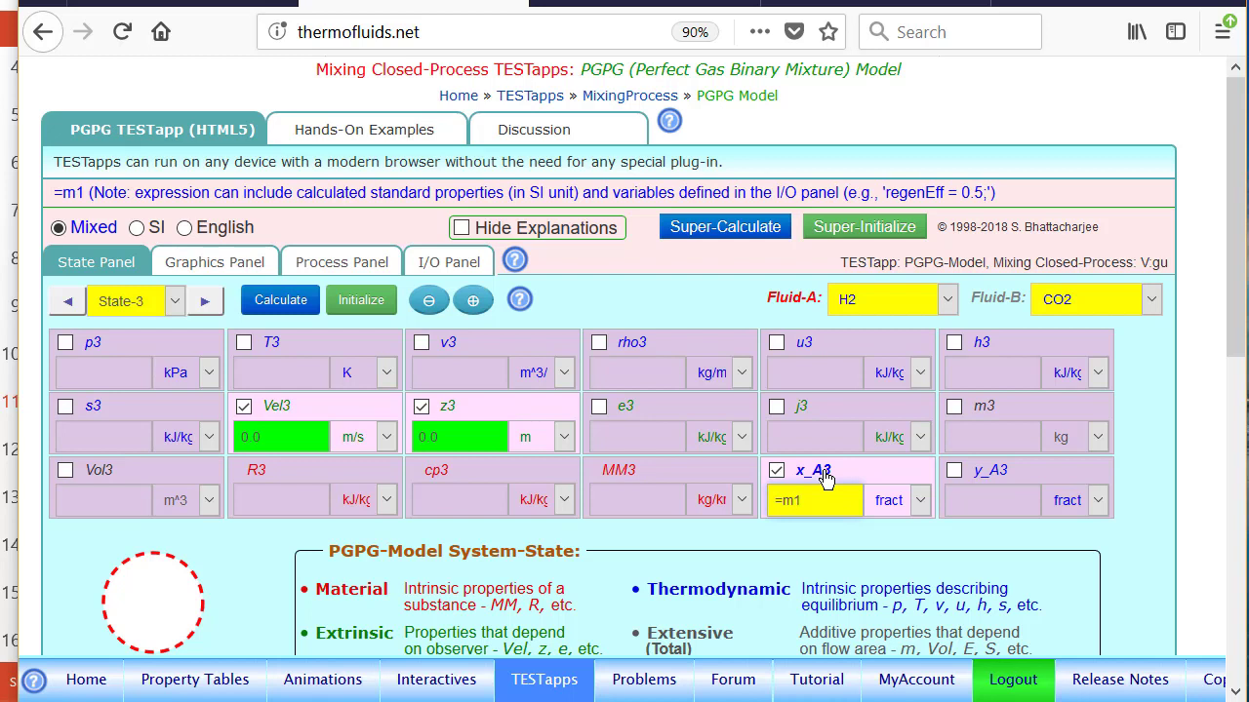
type("/(")
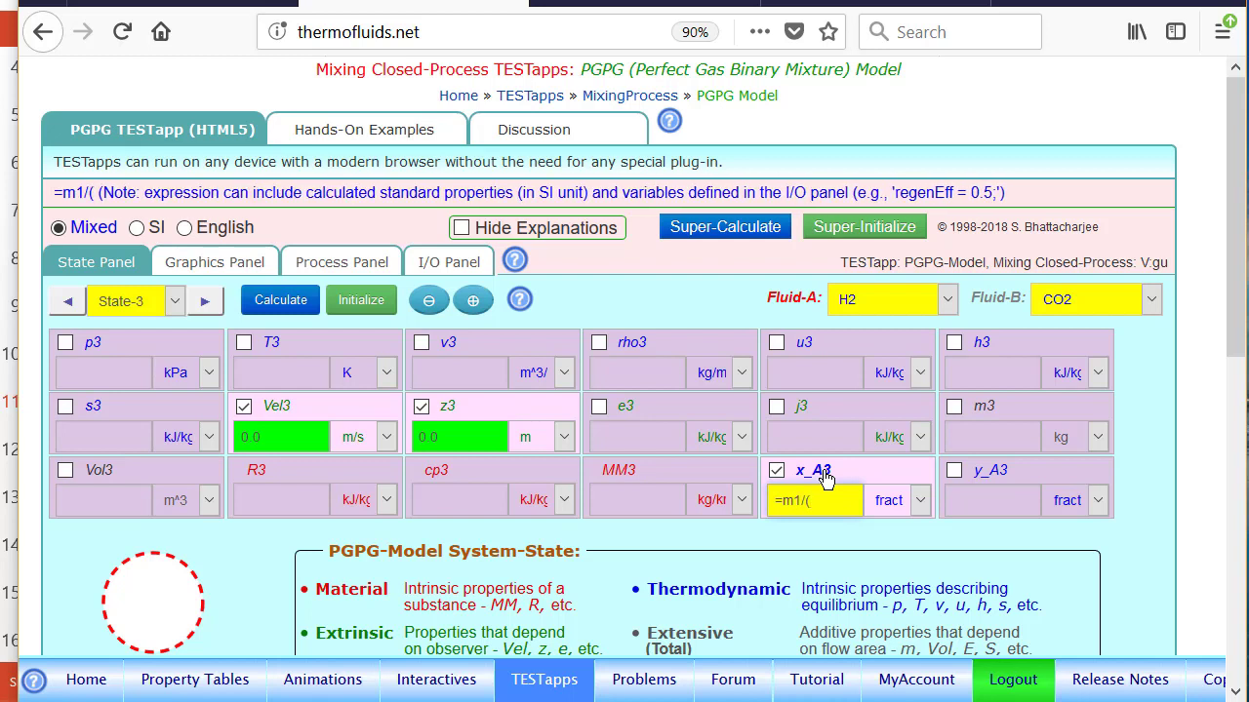
type("m1+")
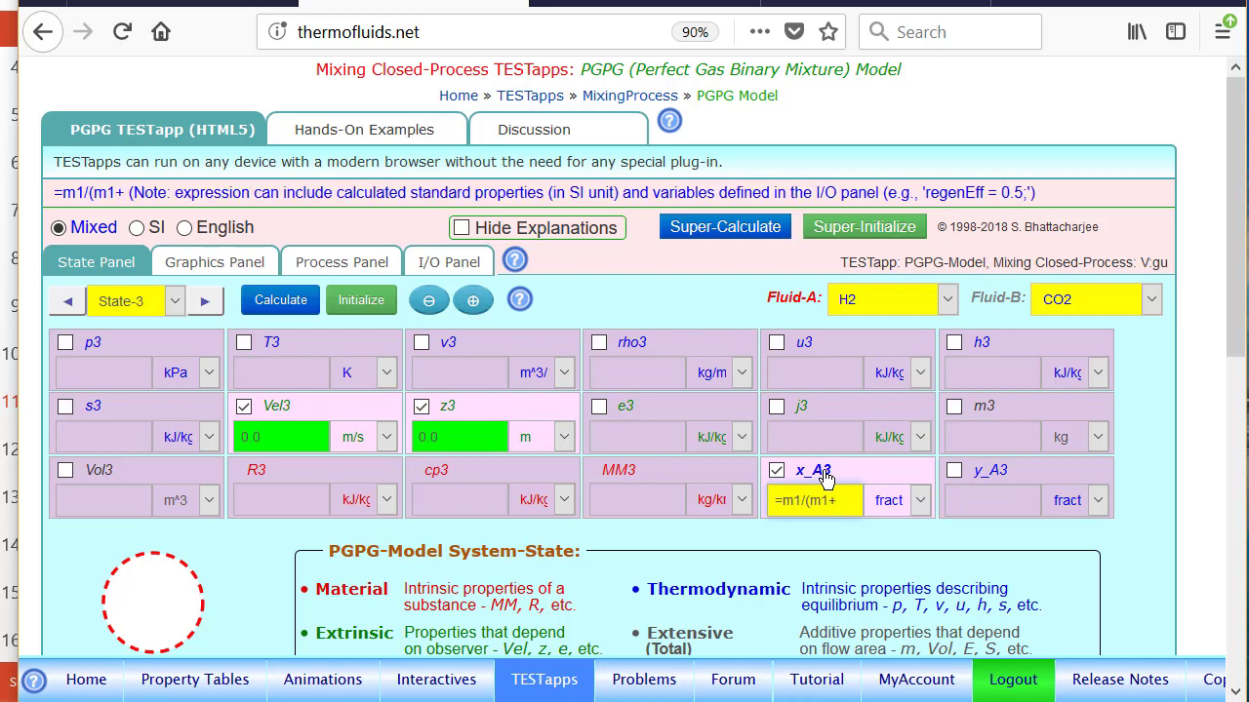
type("m2")
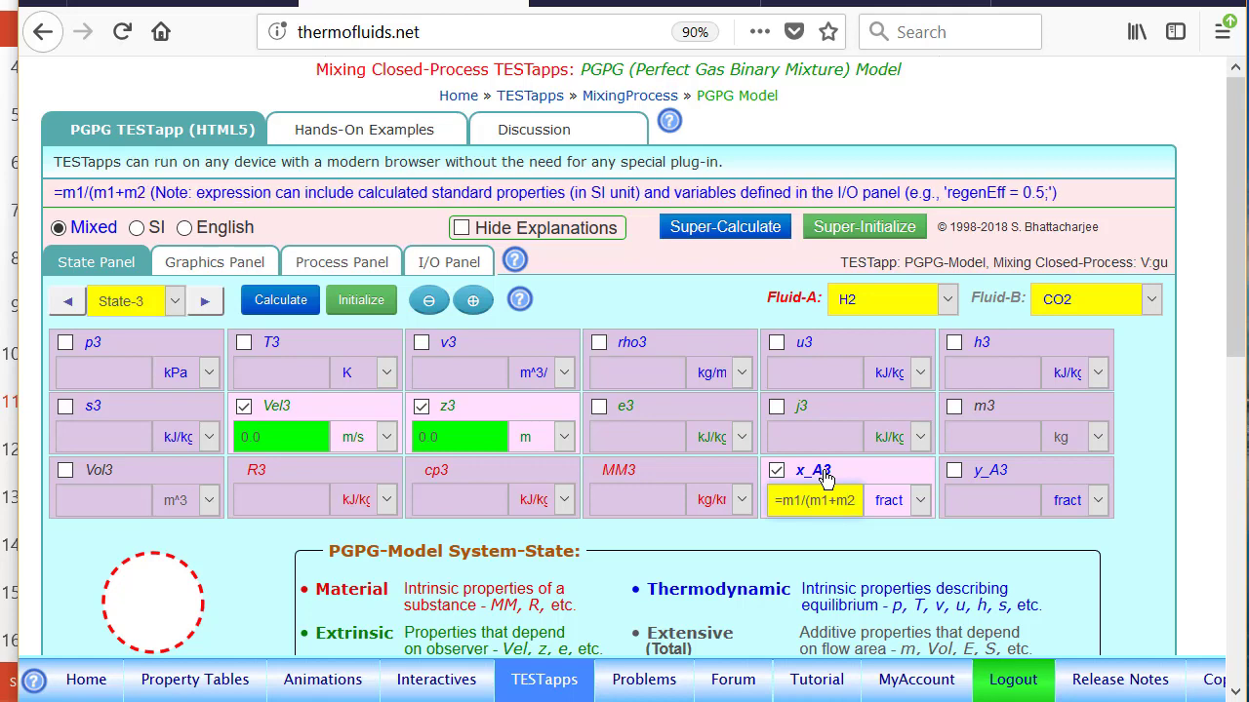
type(")")
key("Return")
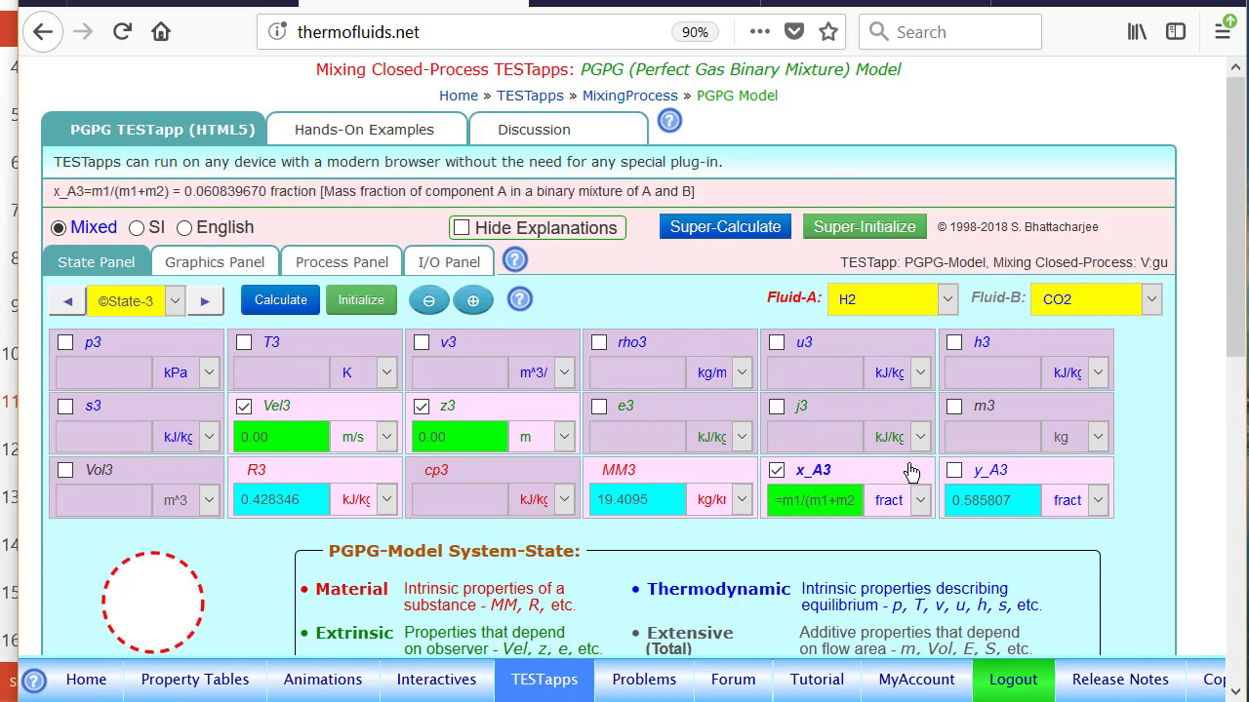
Set the State-3 mass m3 to the expression =m1+m2.
left_click(1016, 411)
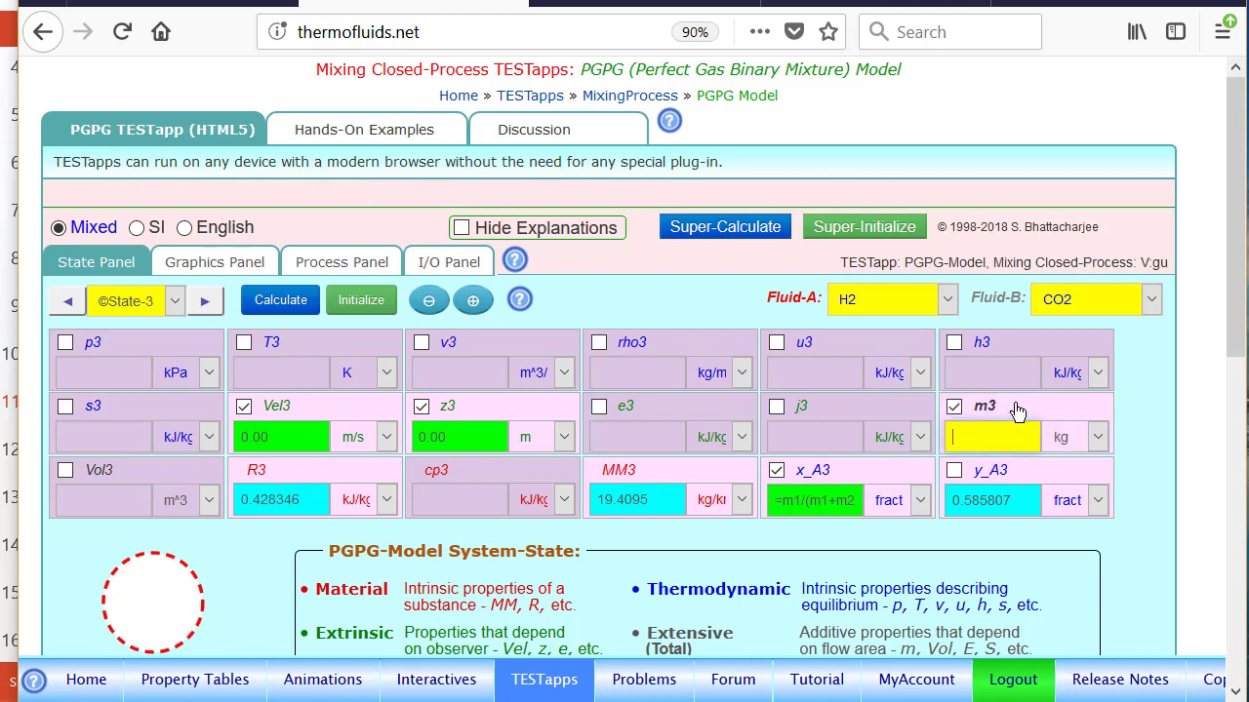
type("=m1")
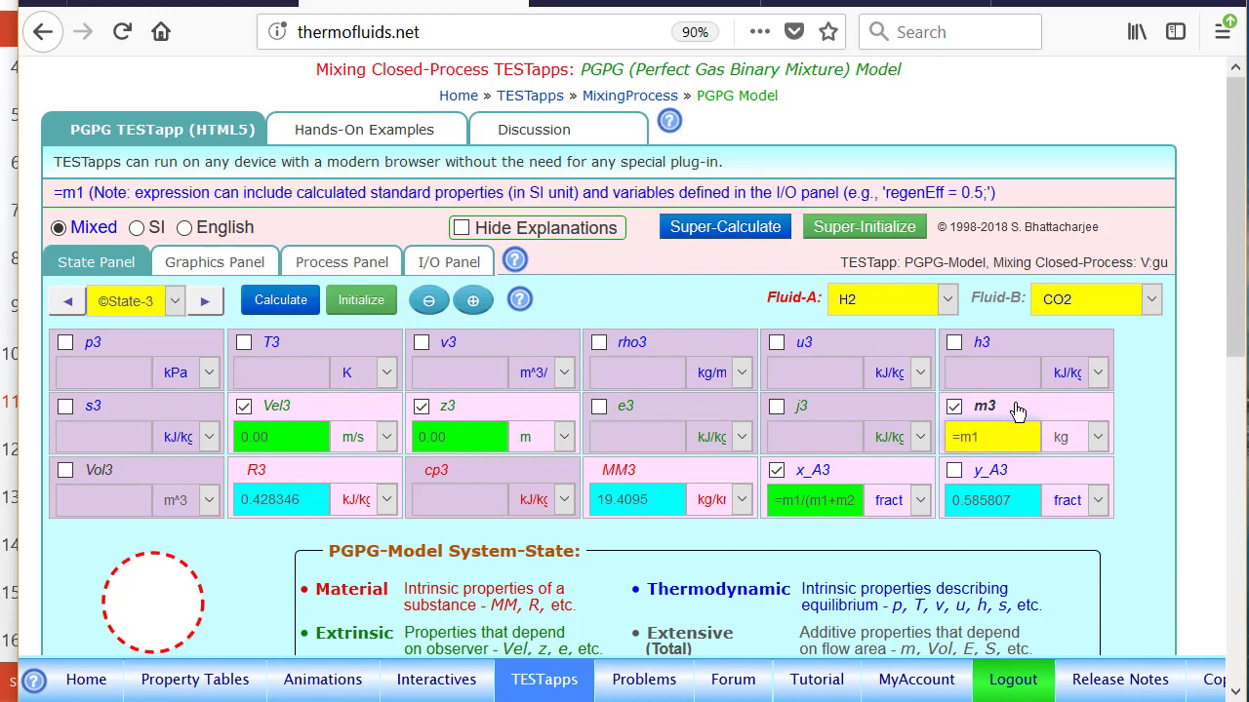
type("+m2")
key("Return")
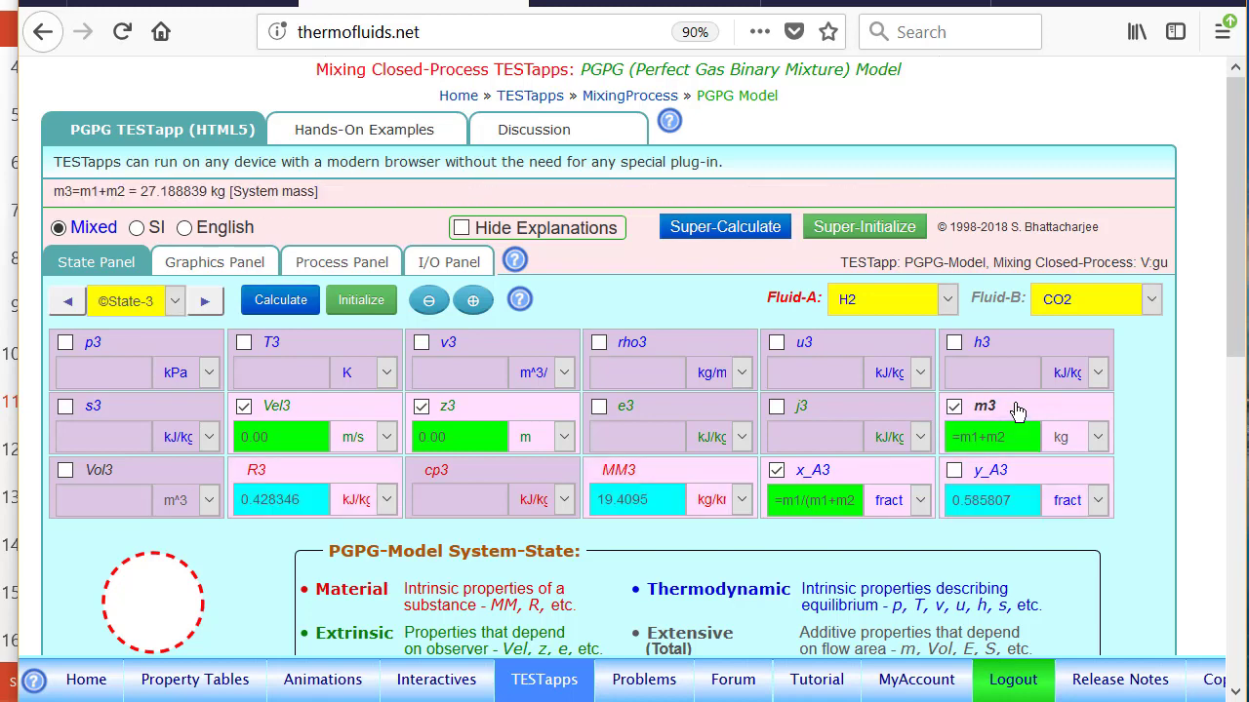
Set the State-3 volume Vol3 to the expression =Vol1+Vol2.
left_click(115, 472)
type("=")
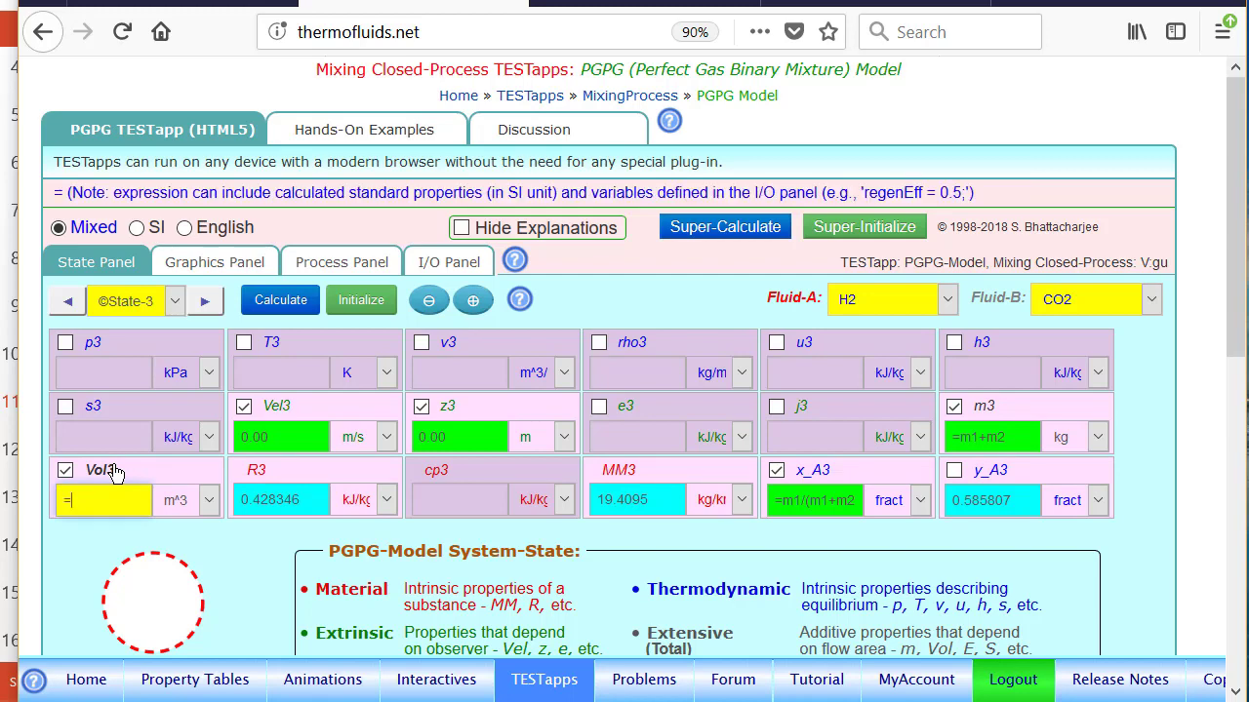
type("Vo")
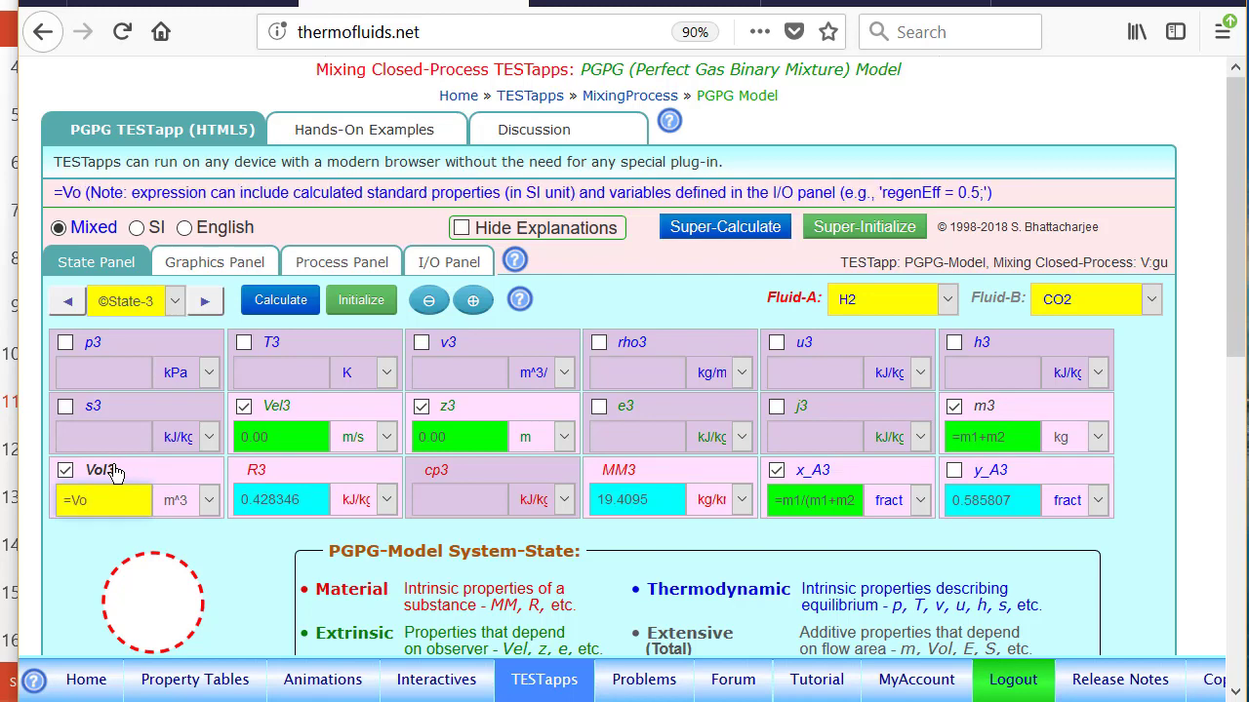
type("l1+")
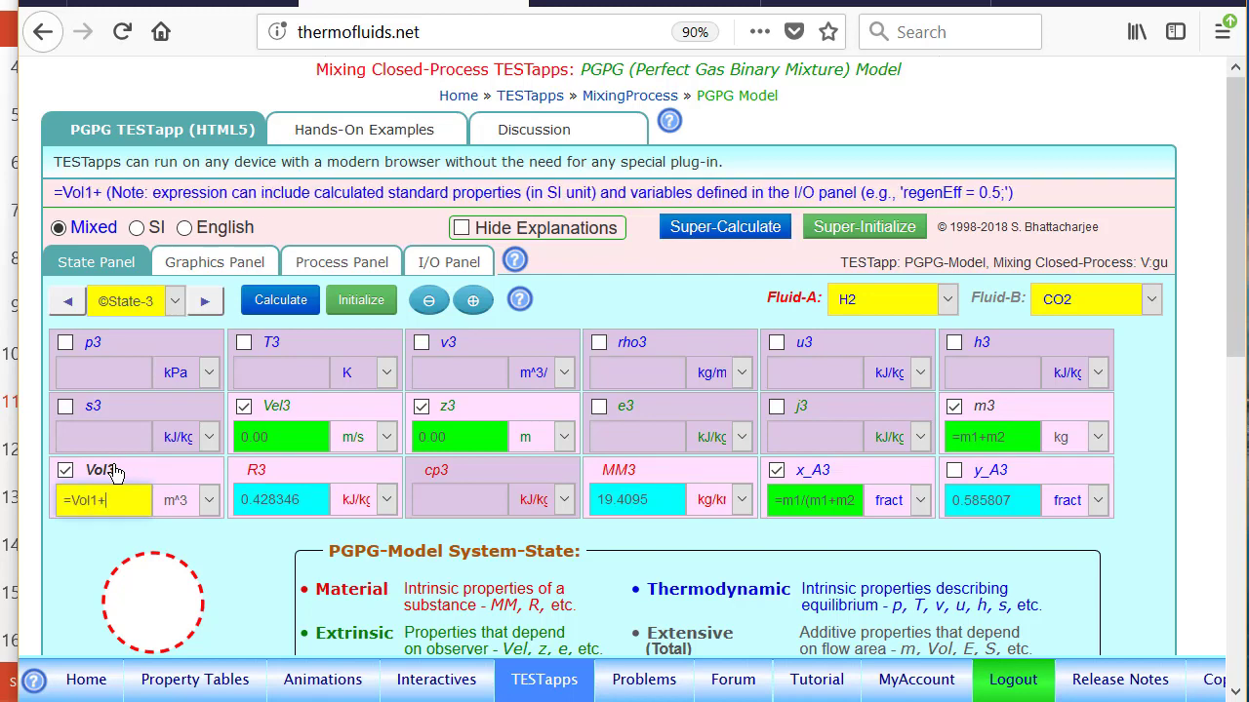
type("Vol2")
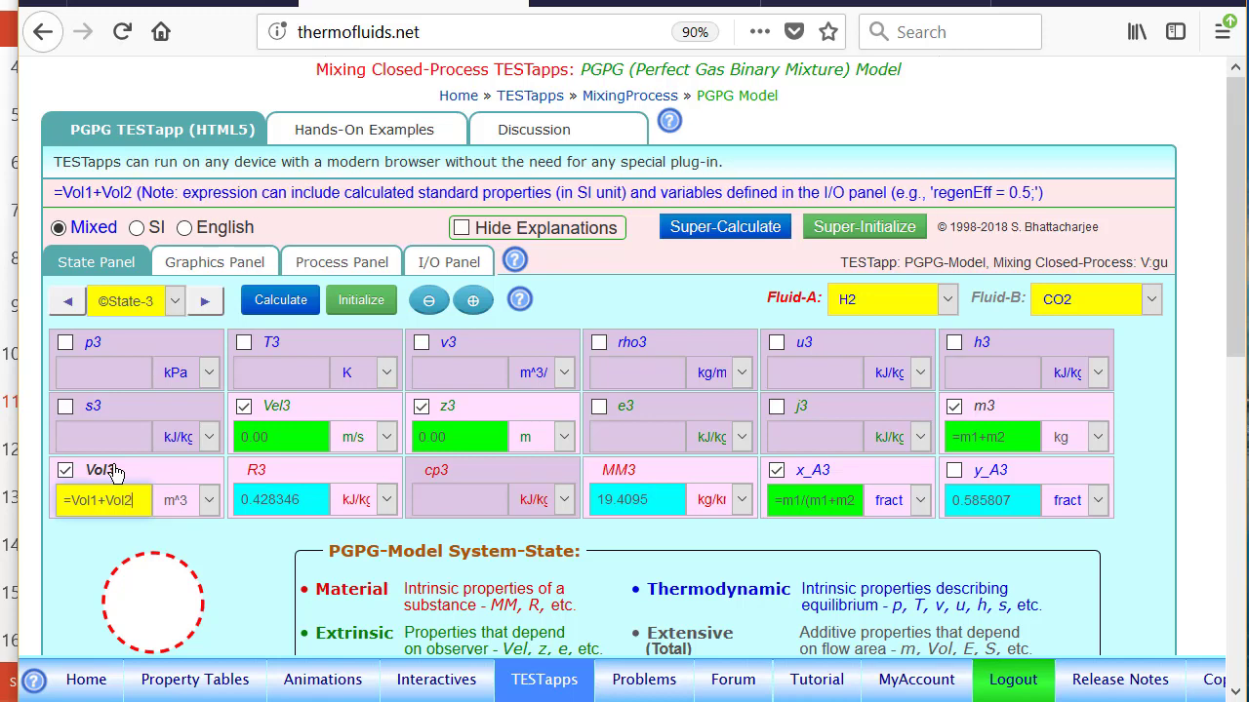
key("Return")
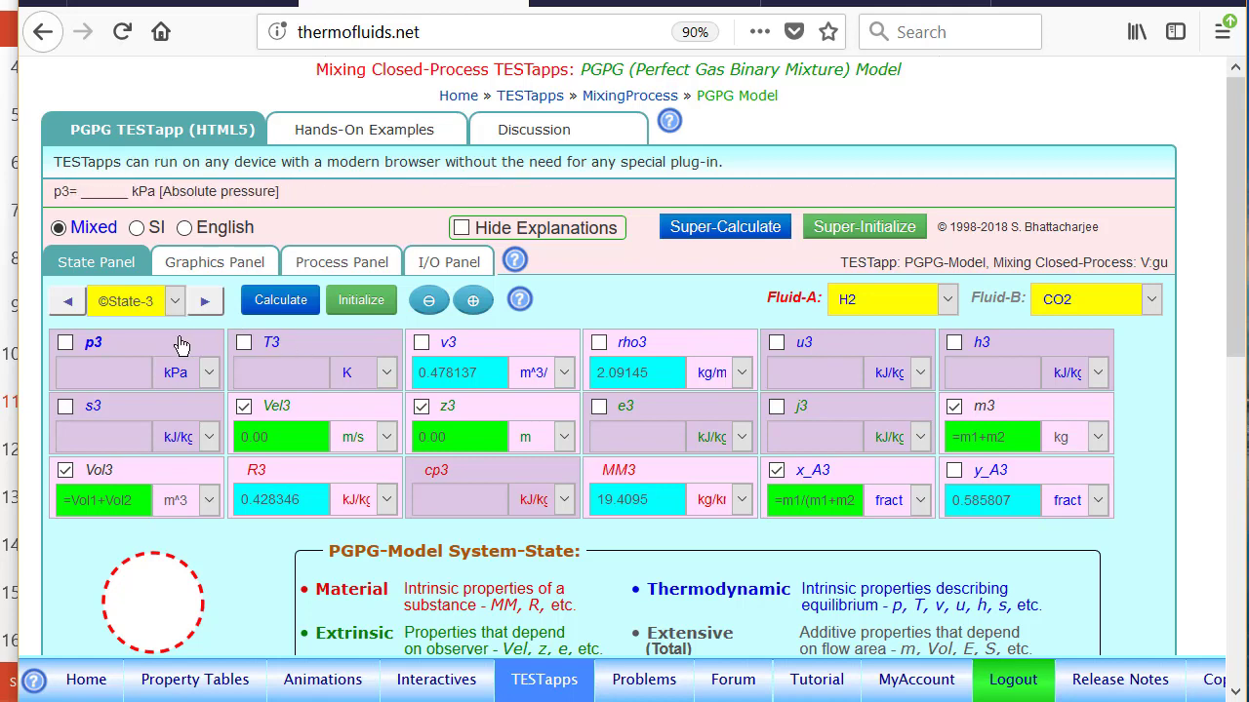
For Process-1, assign State-1 as the bA-state, State-2 as the bB-state and State-3 as the f-State.
left_click(340, 269)
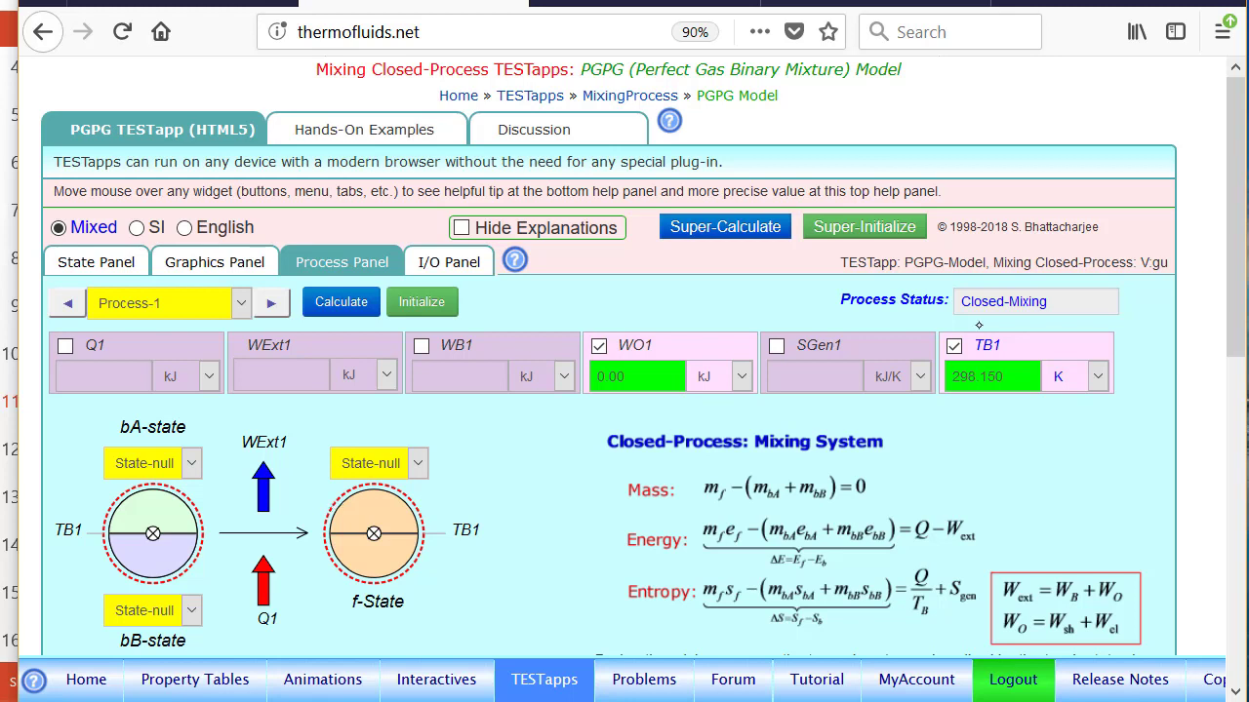
left_click(191, 464)
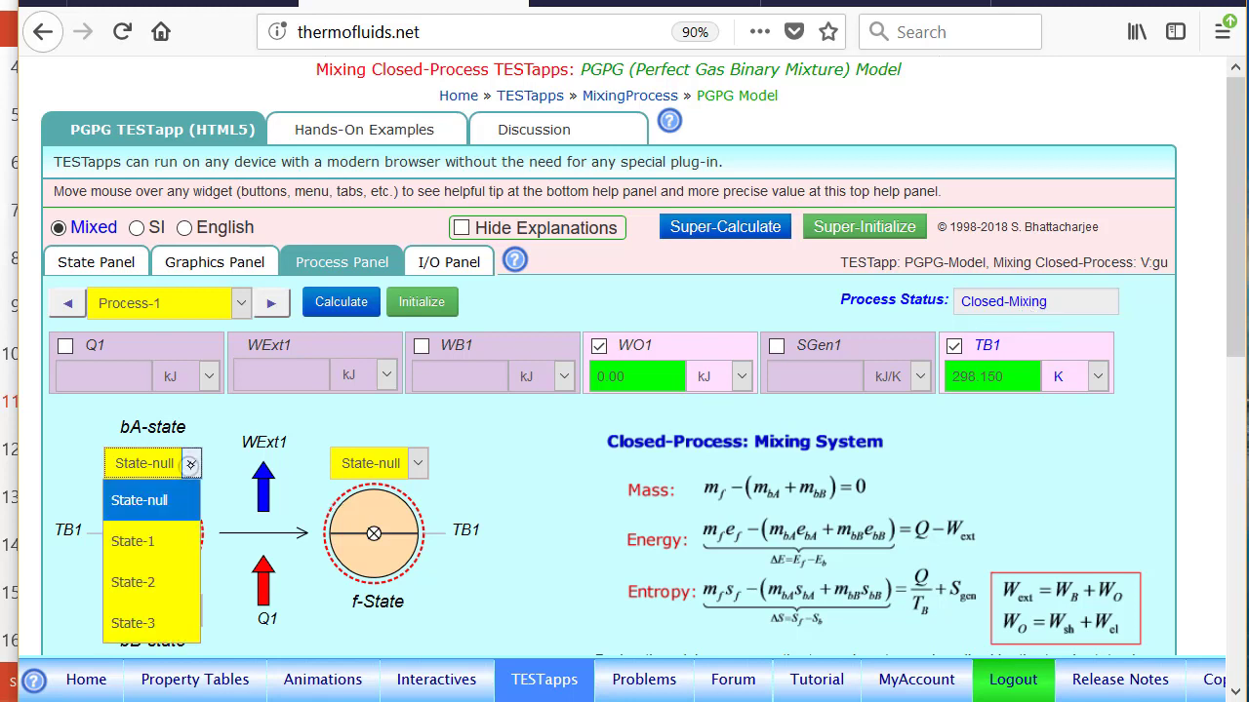
left_click(169, 542)
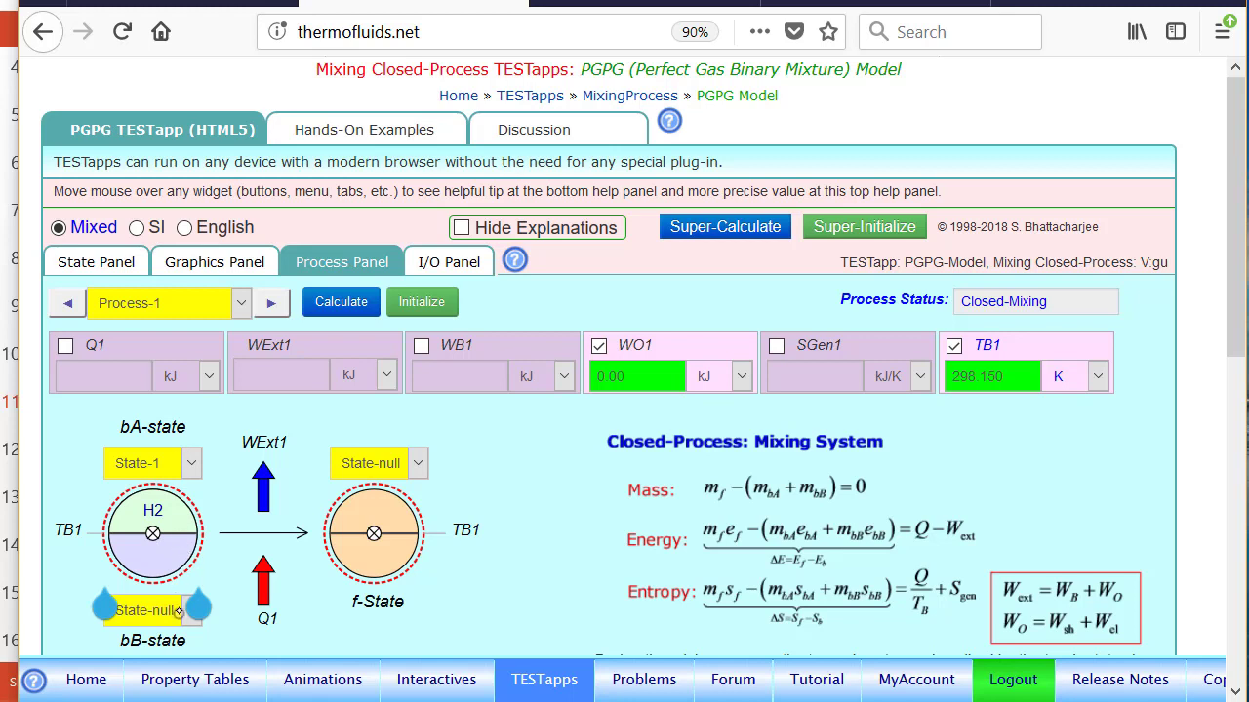
left_click(172, 611)
left_click(161, 533)
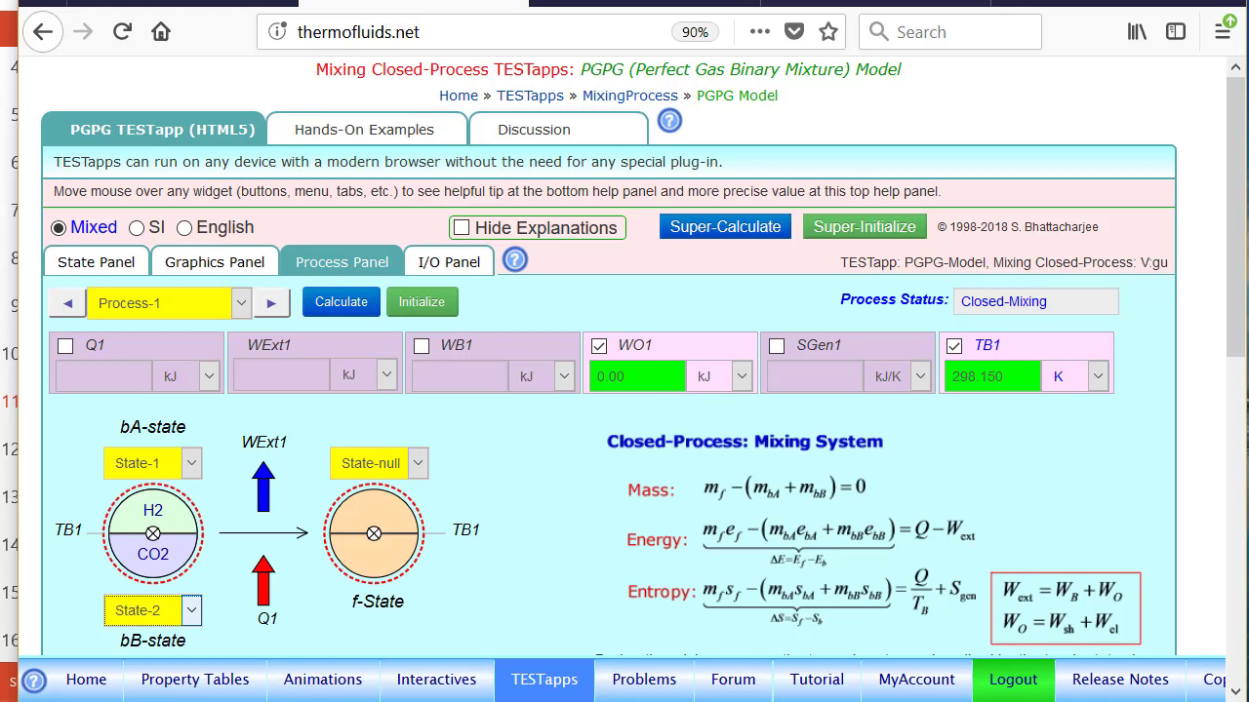
left_click(381, 465)
left_click(373, 622)
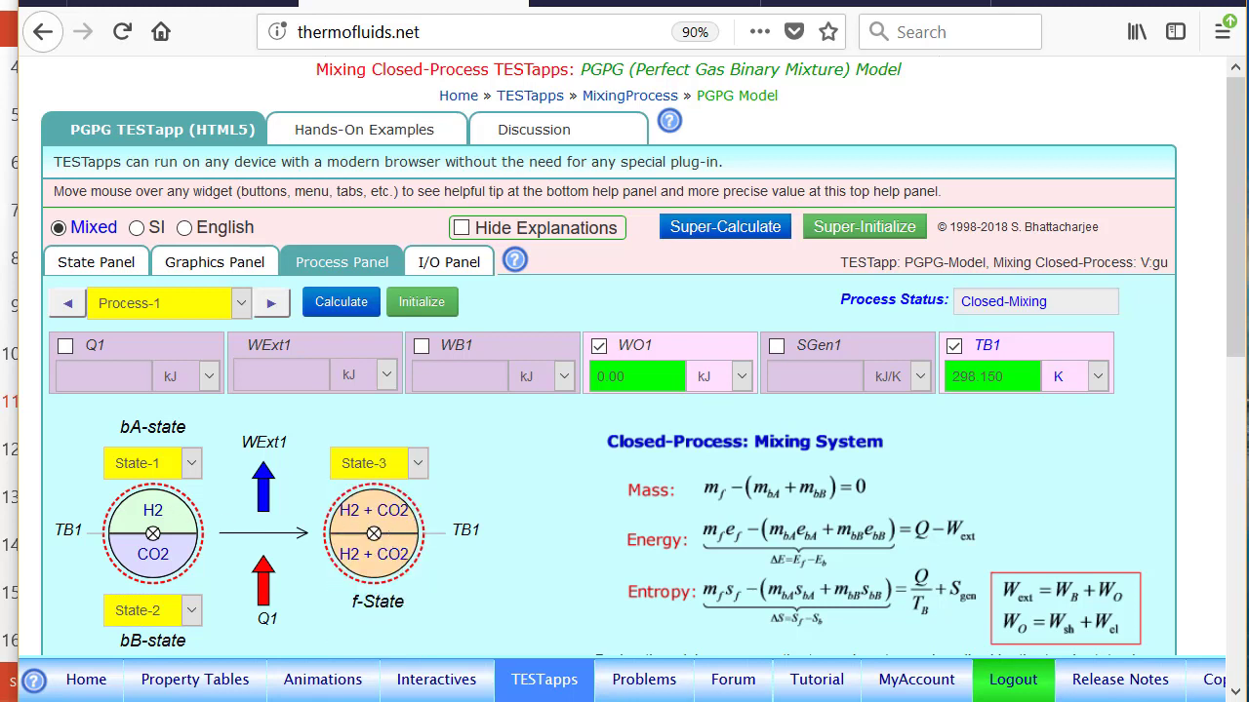
Set the heat transfer Q1 and boundary work WB1 of Process-1 to 0 kJ, and calculate the process.
left_click(137, 351)
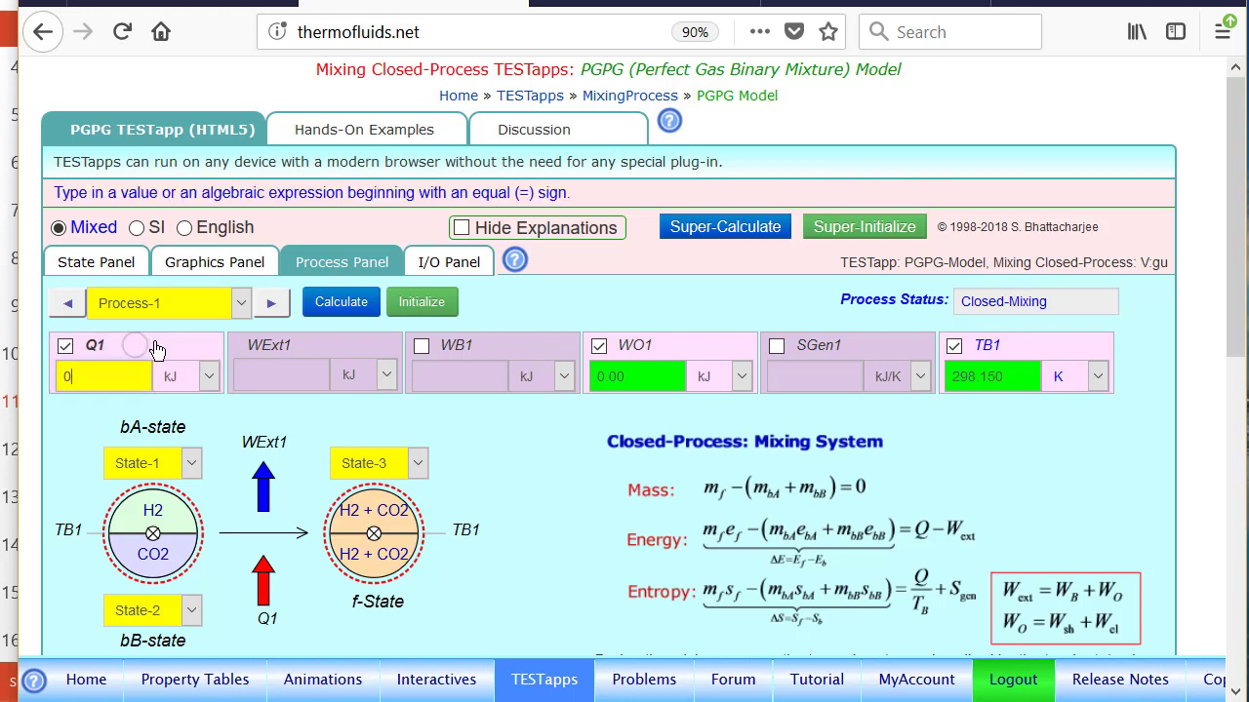
left_click(487, 345)
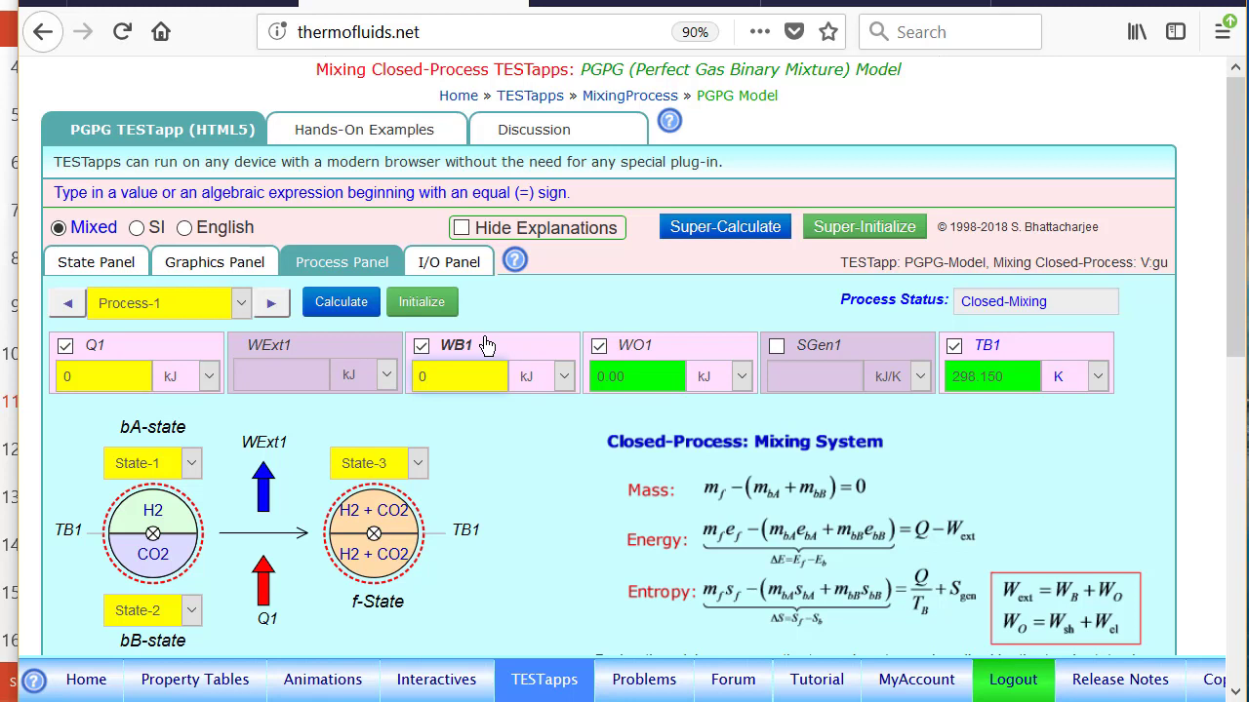
left_click(343, 306)
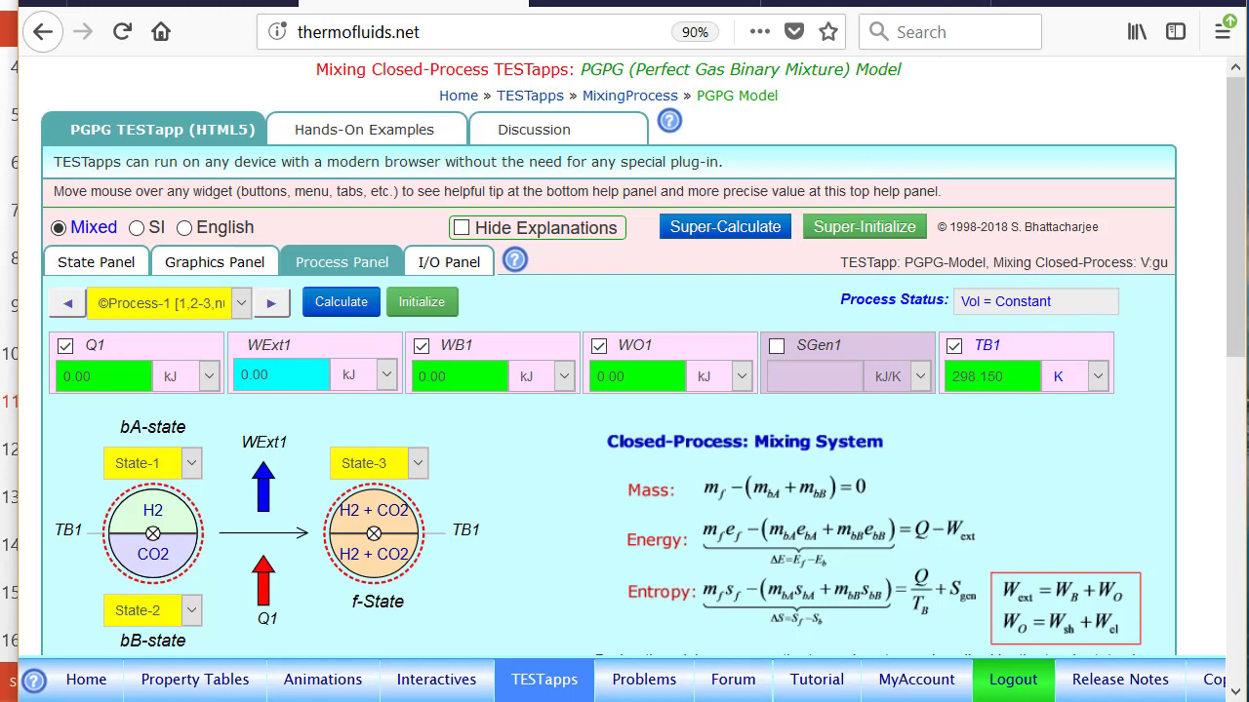
mouse_move(906, 558)
left_mouse_down()
mouse_move(951, 503)
mouse_move(994, 499)
left_mouse_up()
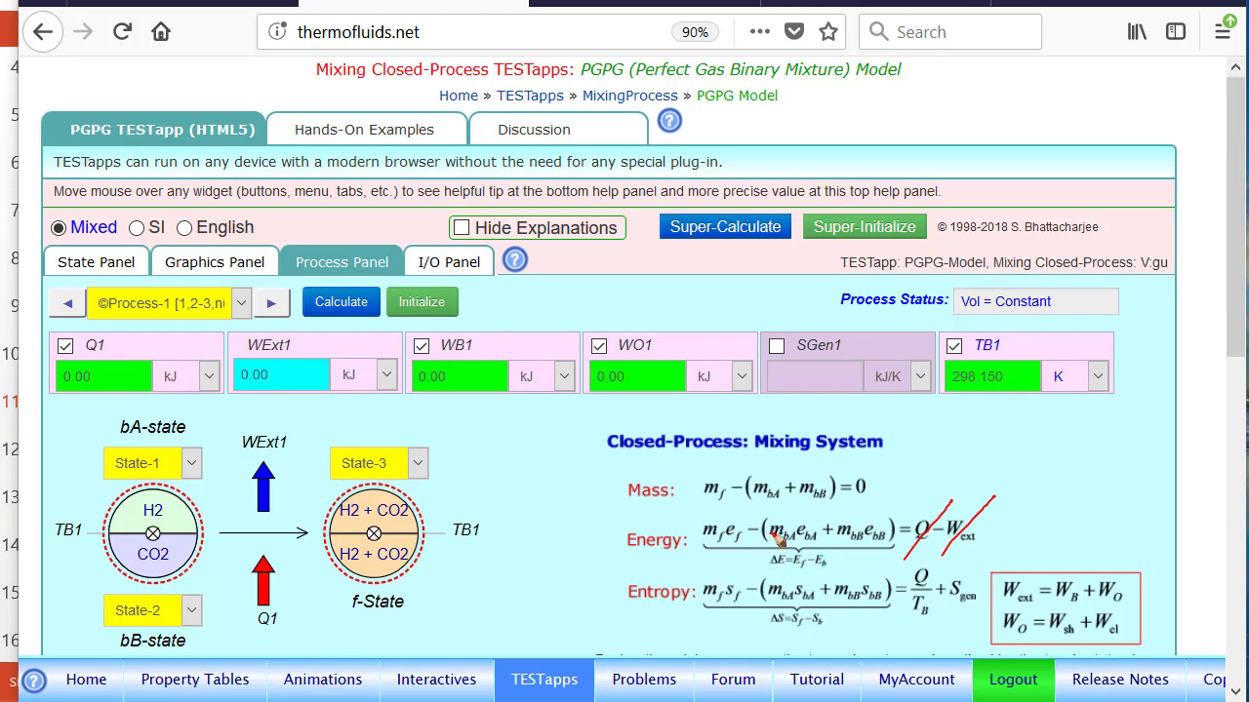
mouse_move(745, 521)
left_mouse_down()
mouse_move(721, 543)
mouse_move(749, 527)
left_mouse_up()
key("Escape")
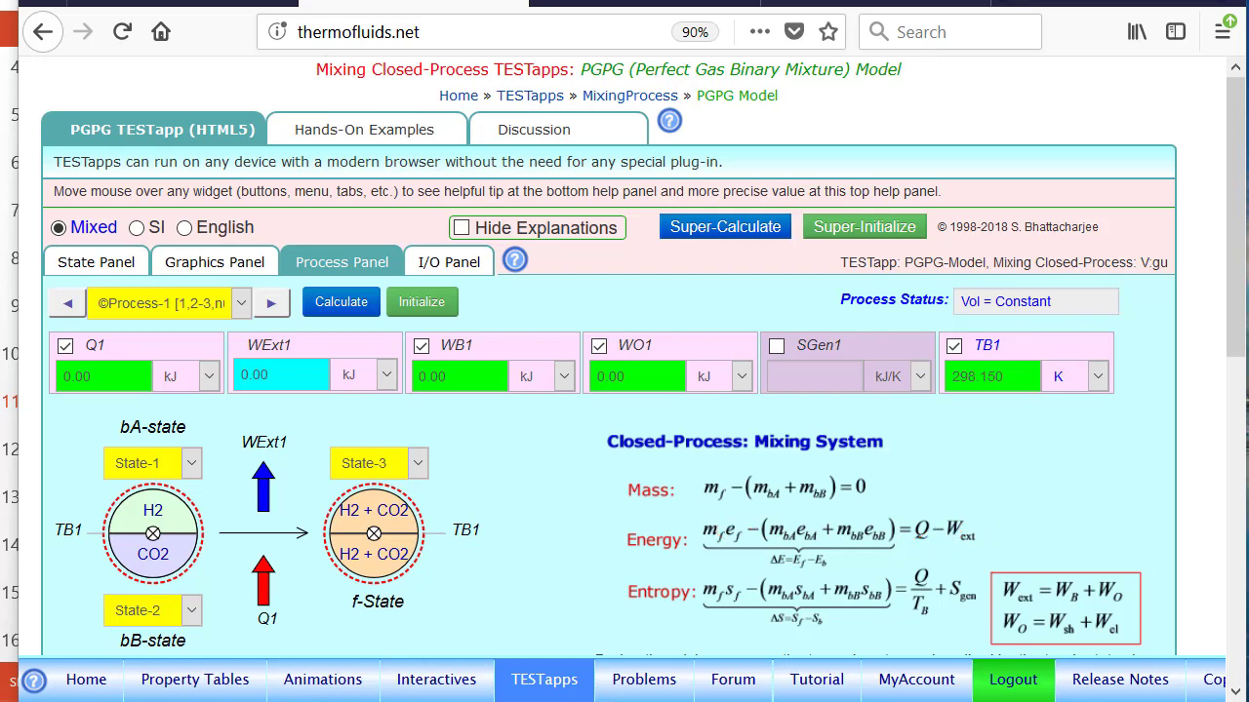
Return to State-3, calculate it with the energy from the process analysis, and examine its pressure p3 and temperature T3.
left_click(141, 265)
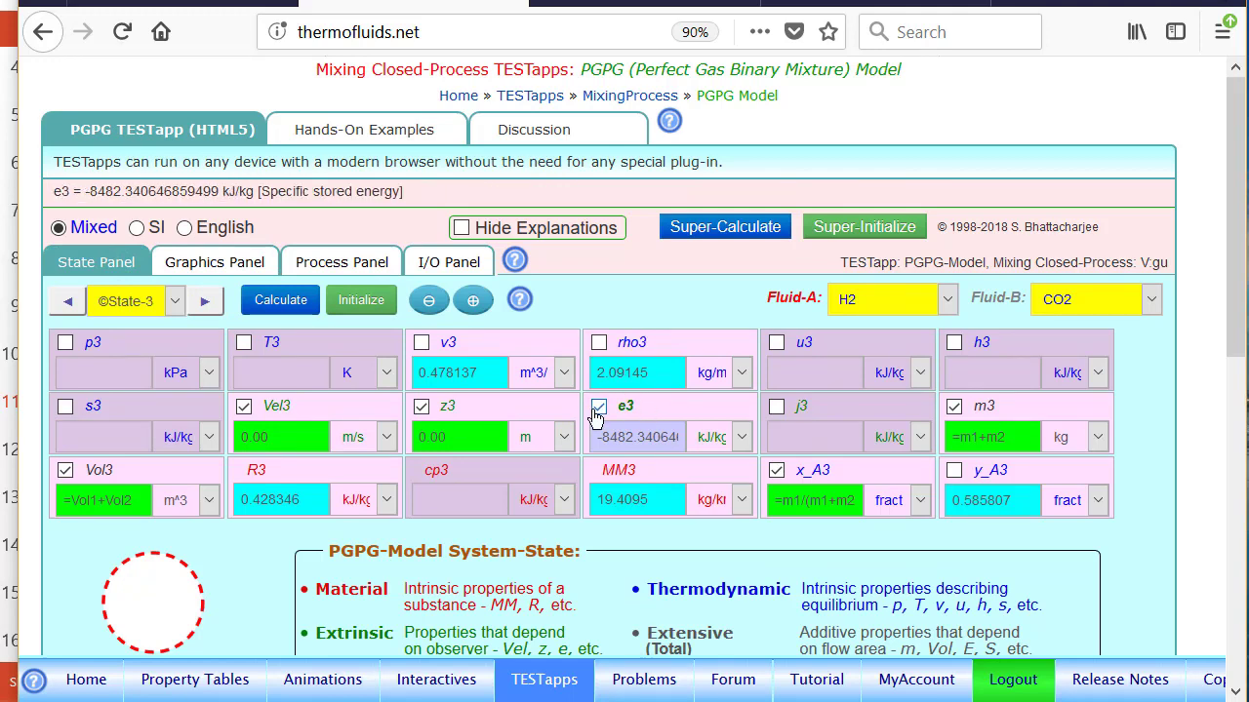
left_click(281, 301)
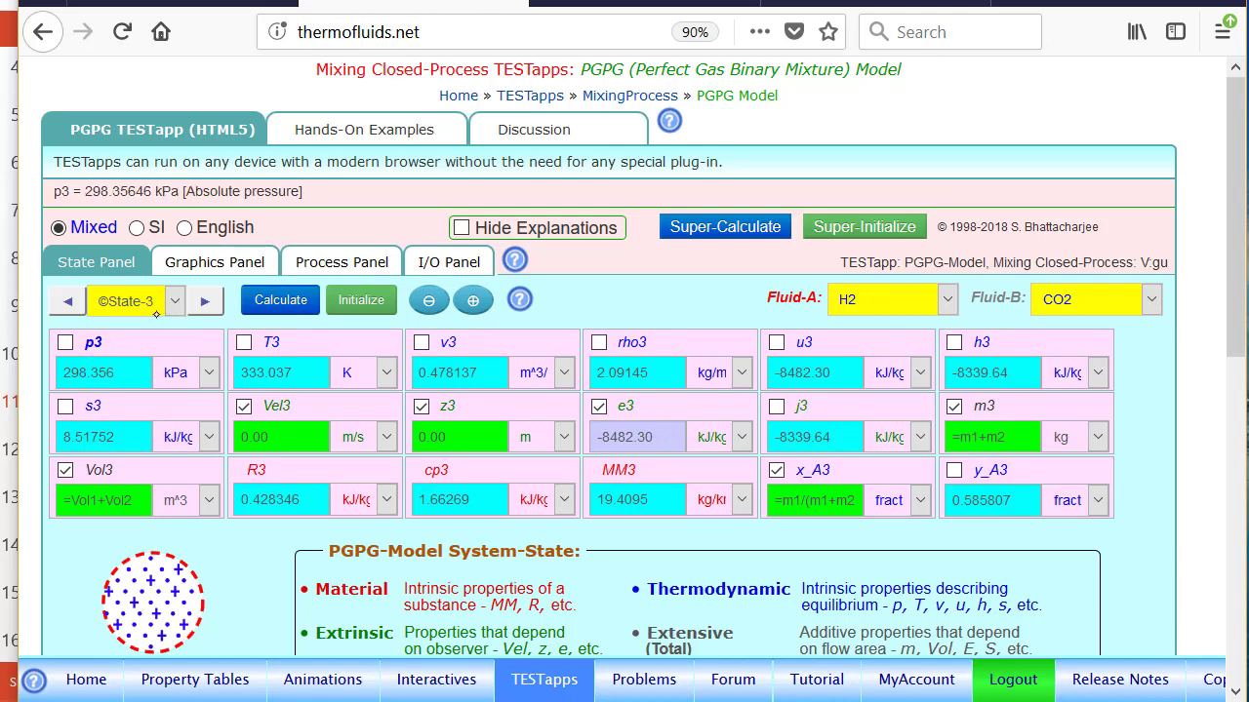
mouse_move(125, 341)
left_mouse_down()
mouse_move(50, 400)
mouse_move(125, 341)
left_mouse_up()
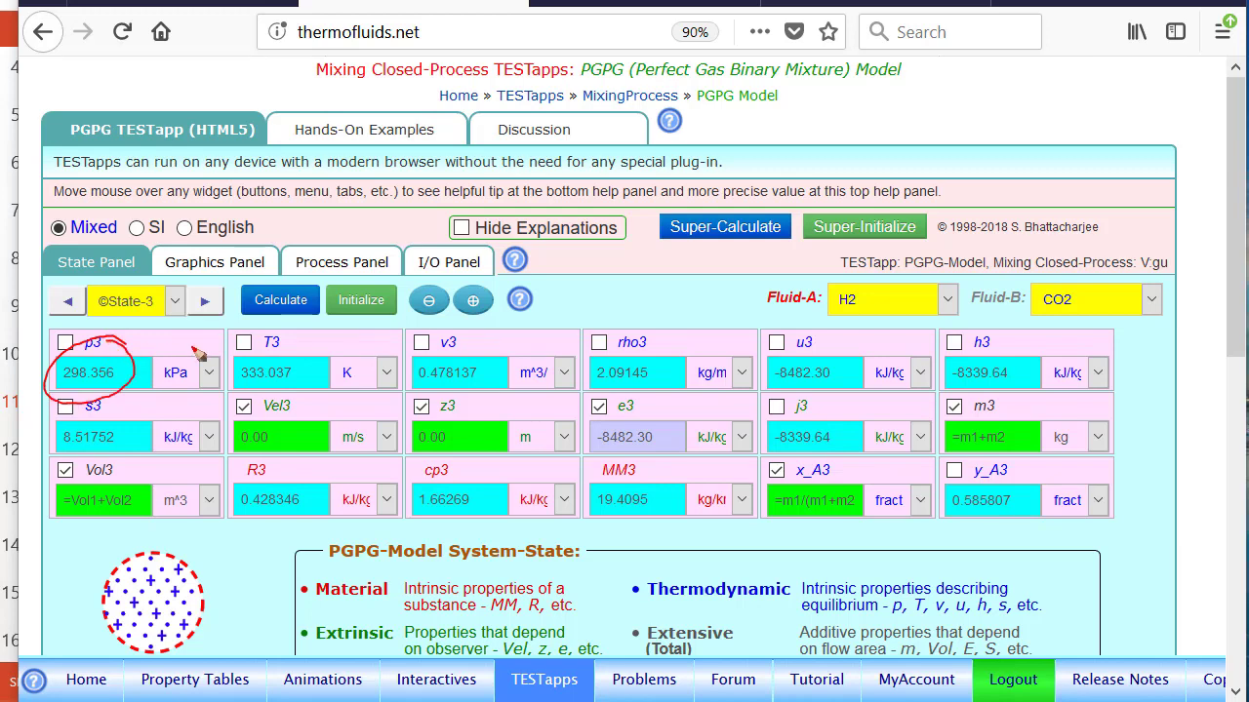
mouse_move(265, 324)
left_mouse_down()
mouse_move(251, 398)
mouse_move(238, 337)
left_mouse_up()
key("Escape")
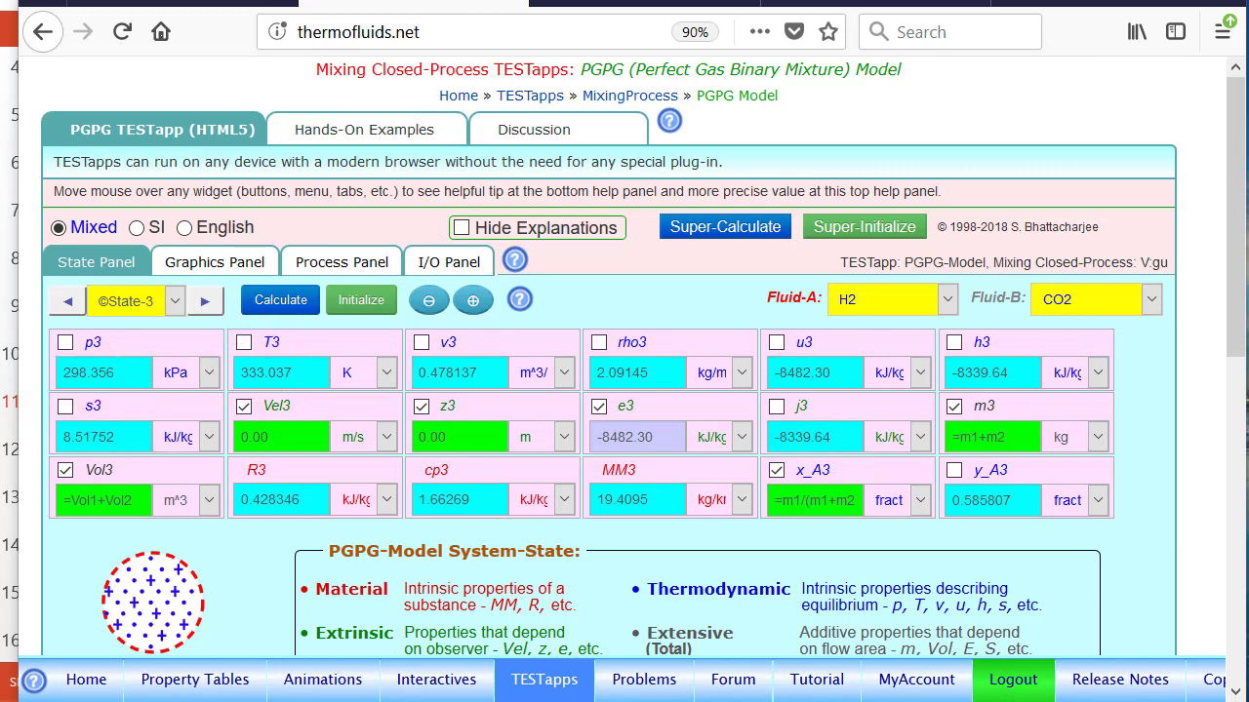
Go back to the Process-1 analysis and examine the entropy generation SGen1.
left_click(336, 267)
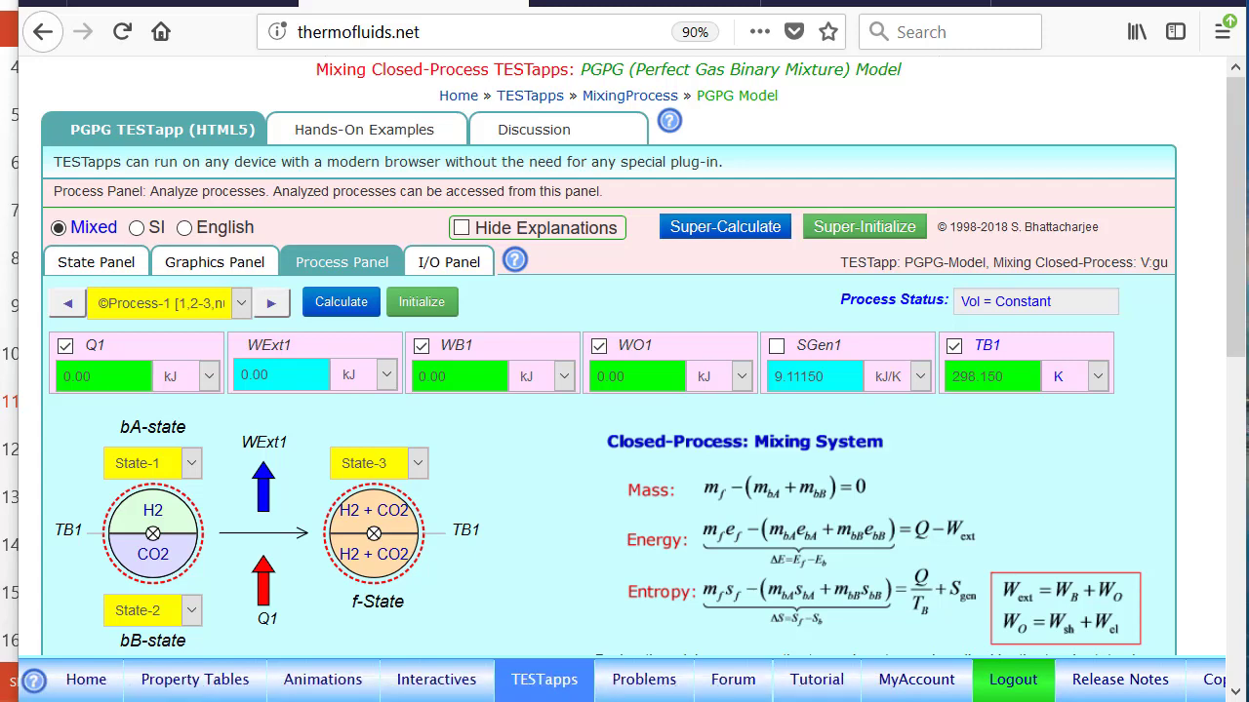
mouse_move(845, 332)
left_mouse_down()
mouse_move(835, 326)
mouse_move(806, 429)
mouse_move(813, 325)
left_mouse_up()
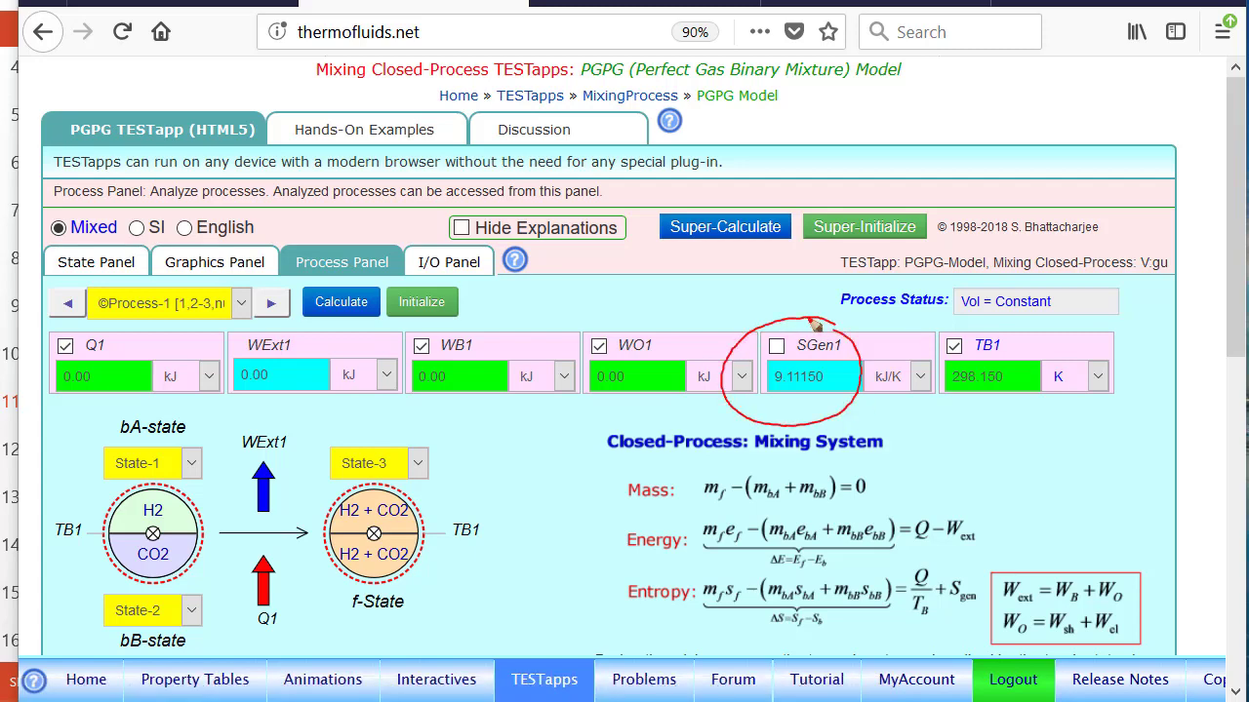